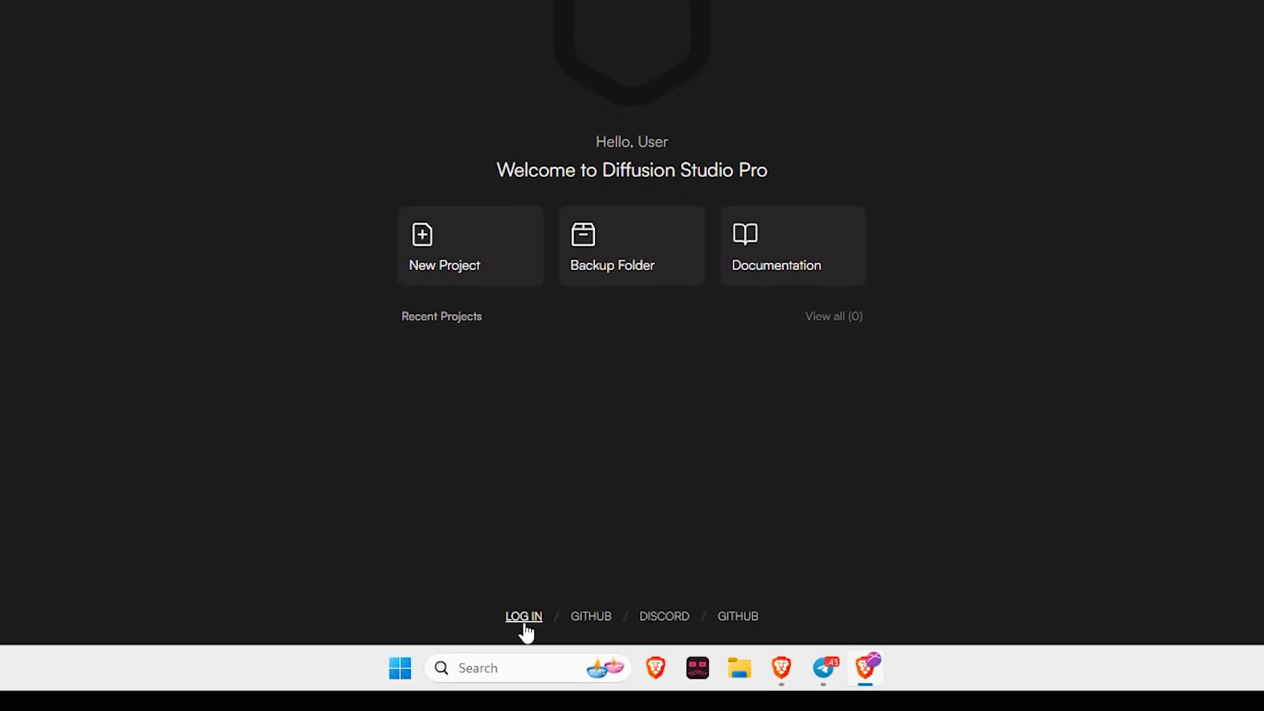
Step: Log in through Google, choosing the account and confirming with Continue
left_click(524, 622)
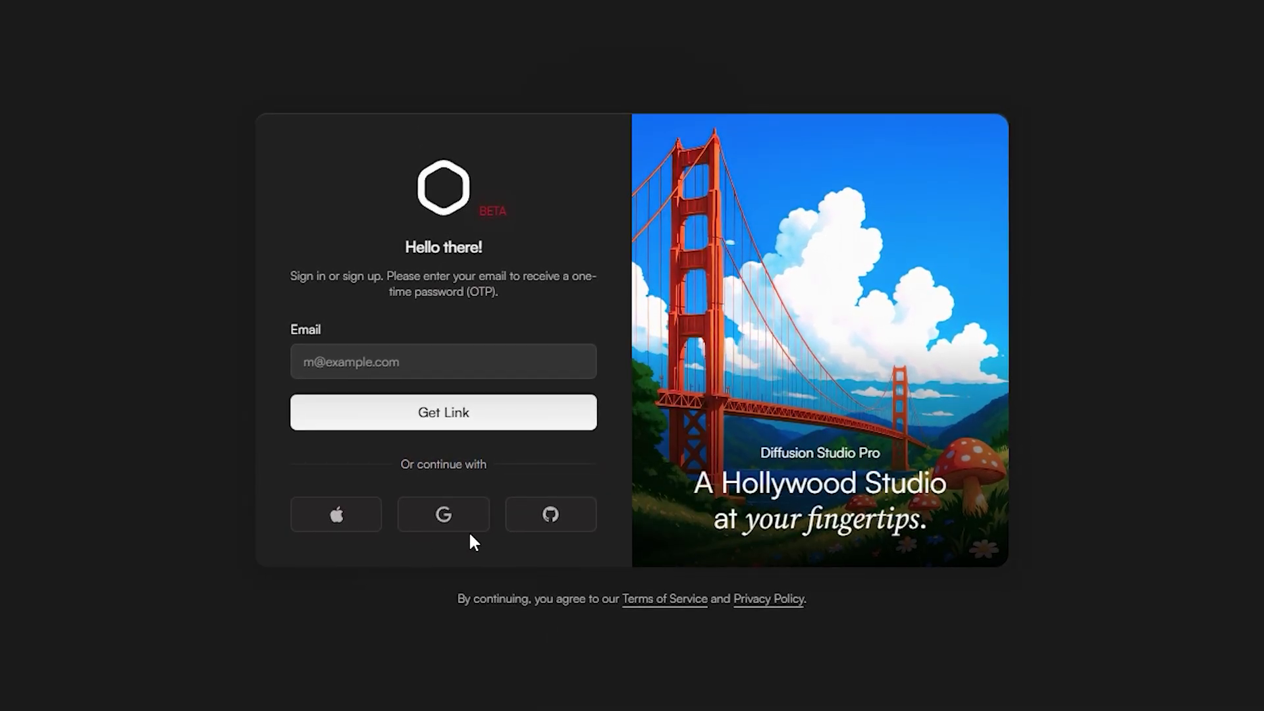
left_click(463, 531)
left_click(729, 295)
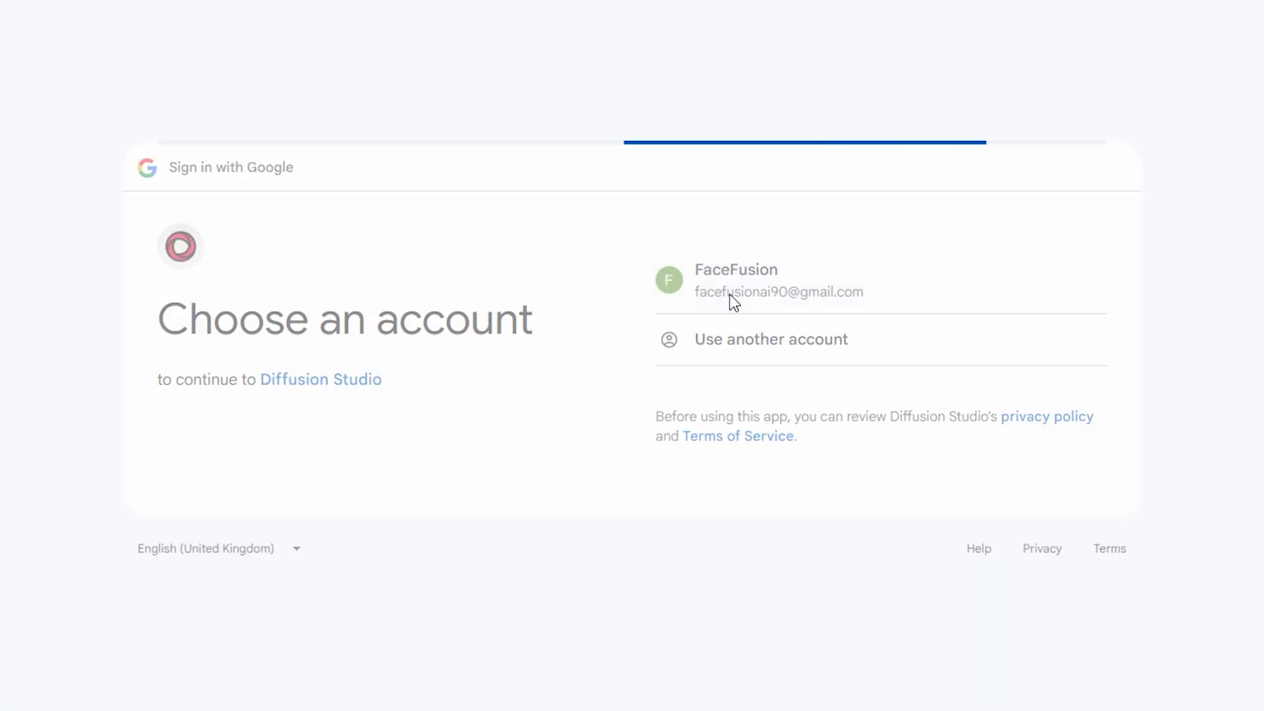
left_click(962, 527)
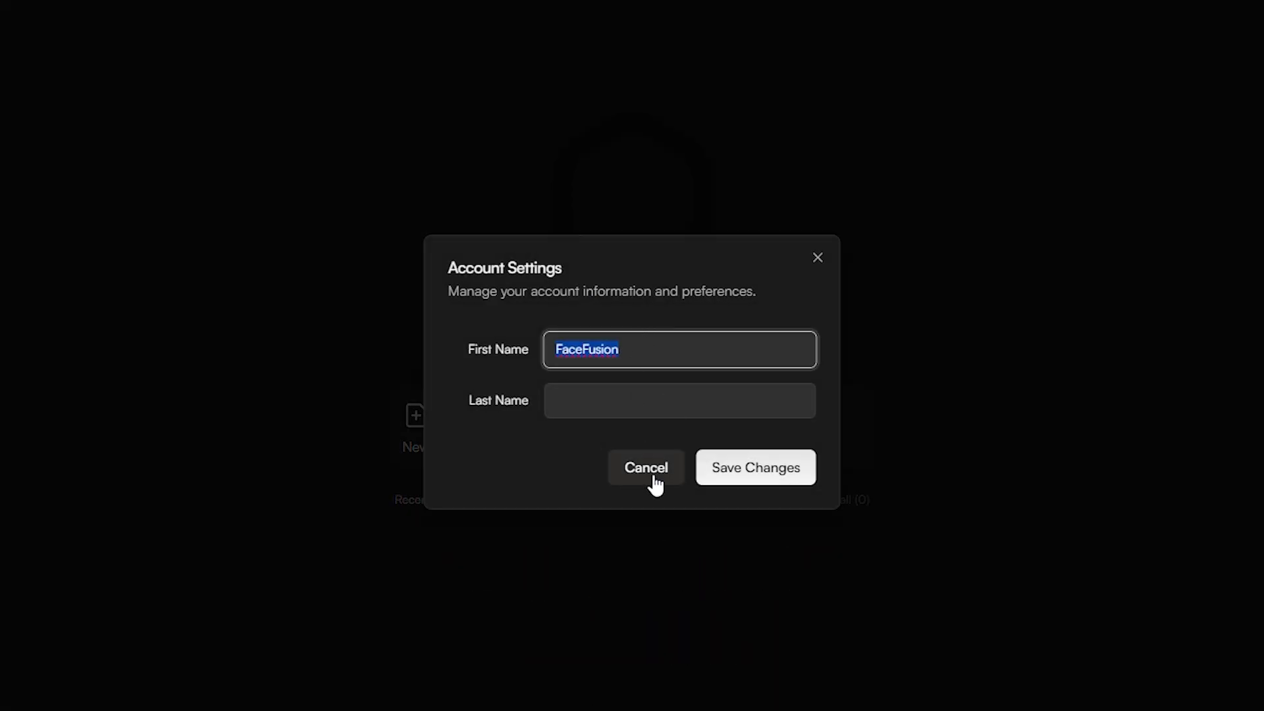
Step: Close Account Settings, create a new project and try a 1080 × 1920 canvas size
left_click(655, 481)
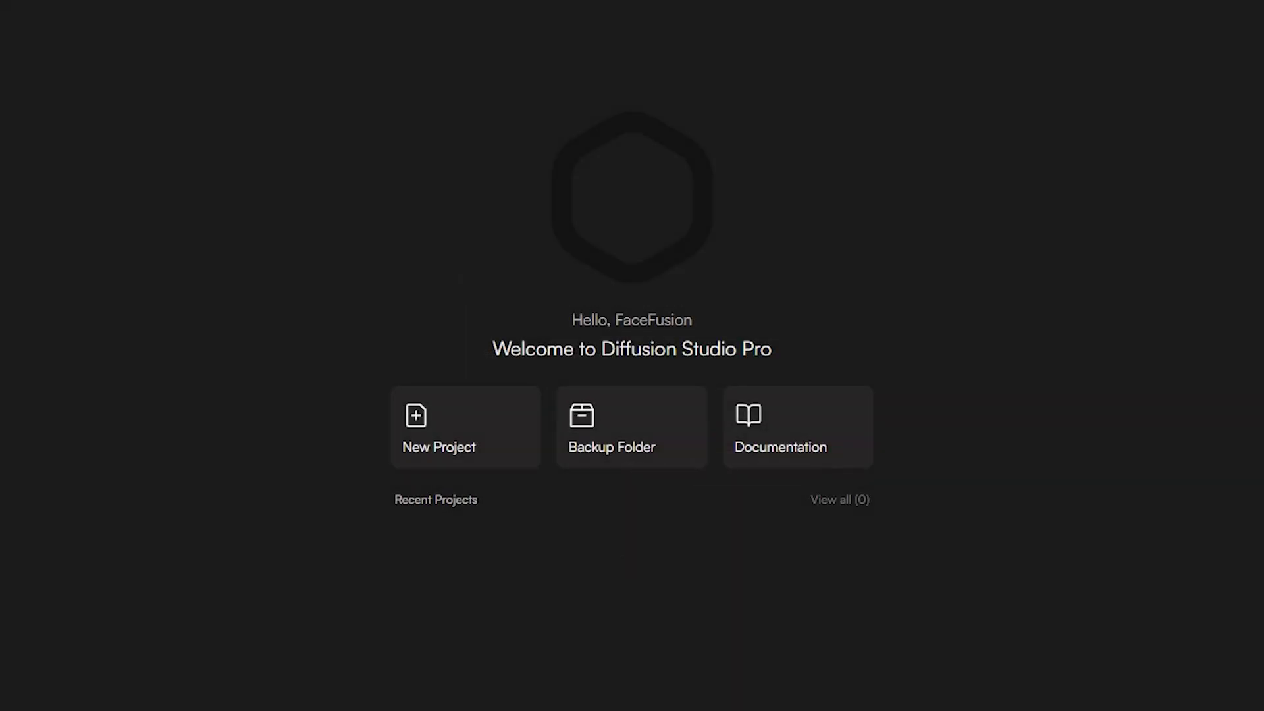
left_click(512, 440)
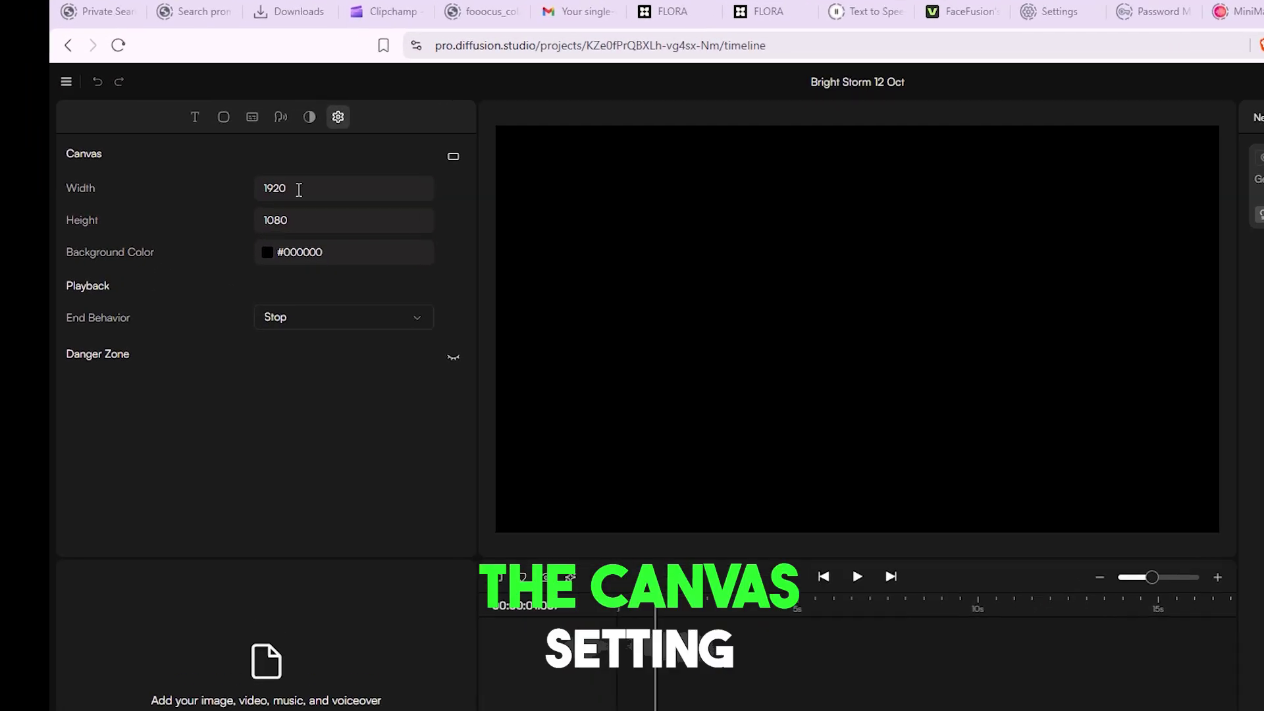
left_click(293, 216)
left_click(296, 185)
type("1080")
left_click(275, 224)
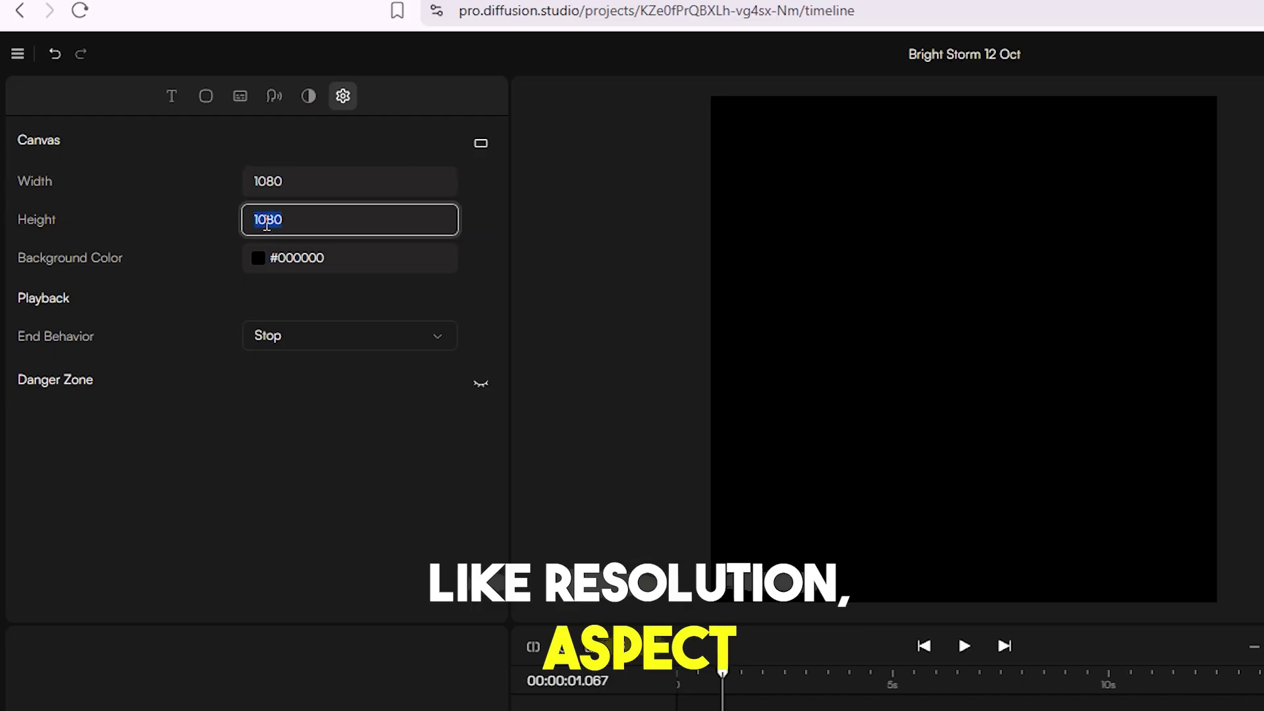
type("1920")
left_click(324, 409)
Step: Try the Tall 3:4 aspect preset, then settle on Wide 16:9 (1920×1080)
left_click(296, 258)
left_click(481, 171)
left_click(482, 146)
left_click(476, 298)
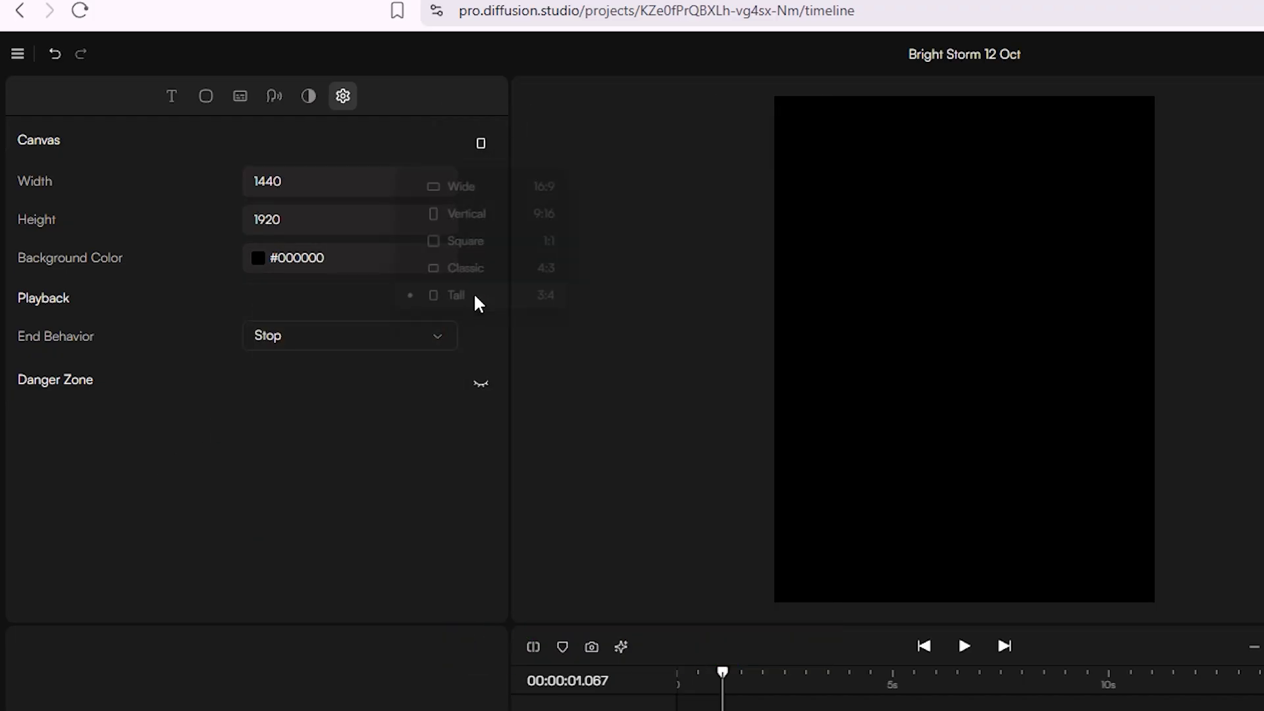
left_click(481, 145)
left_click(487, 188)
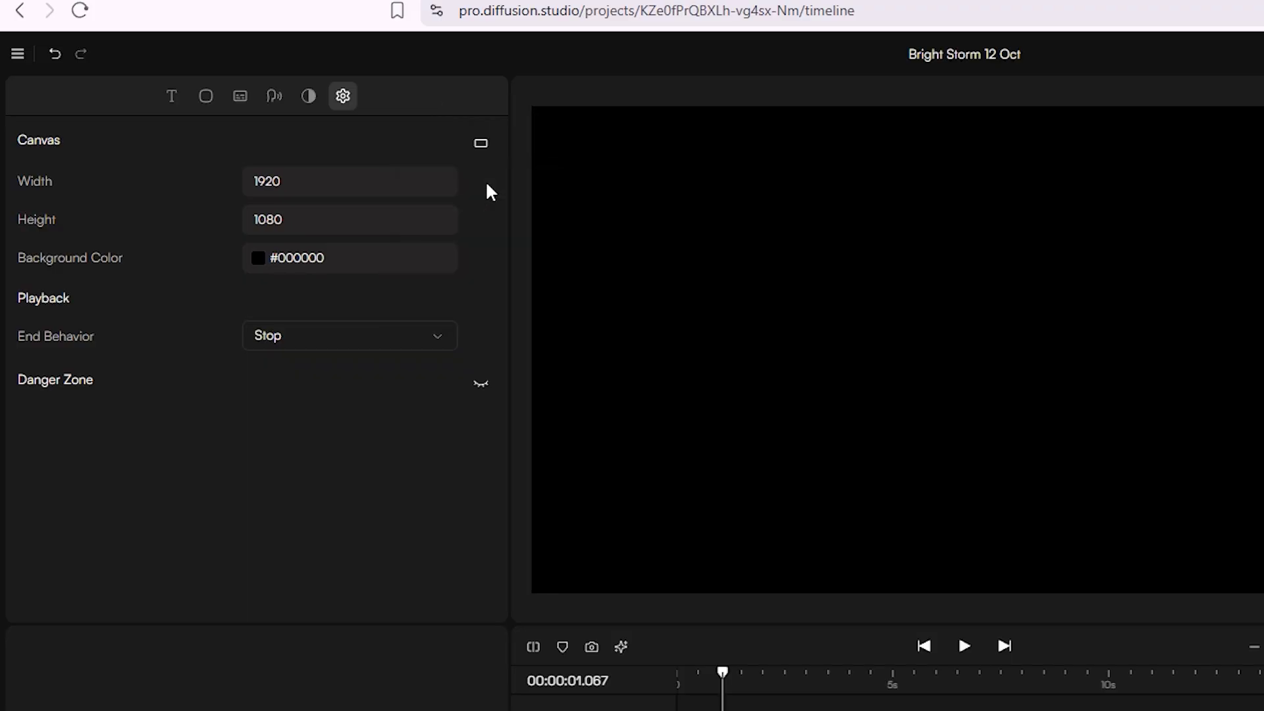
Step: Add a 'Geek Savvy' text element and allow the site to use local fonts
left_click(171, 99)
type("Geek Savvy")
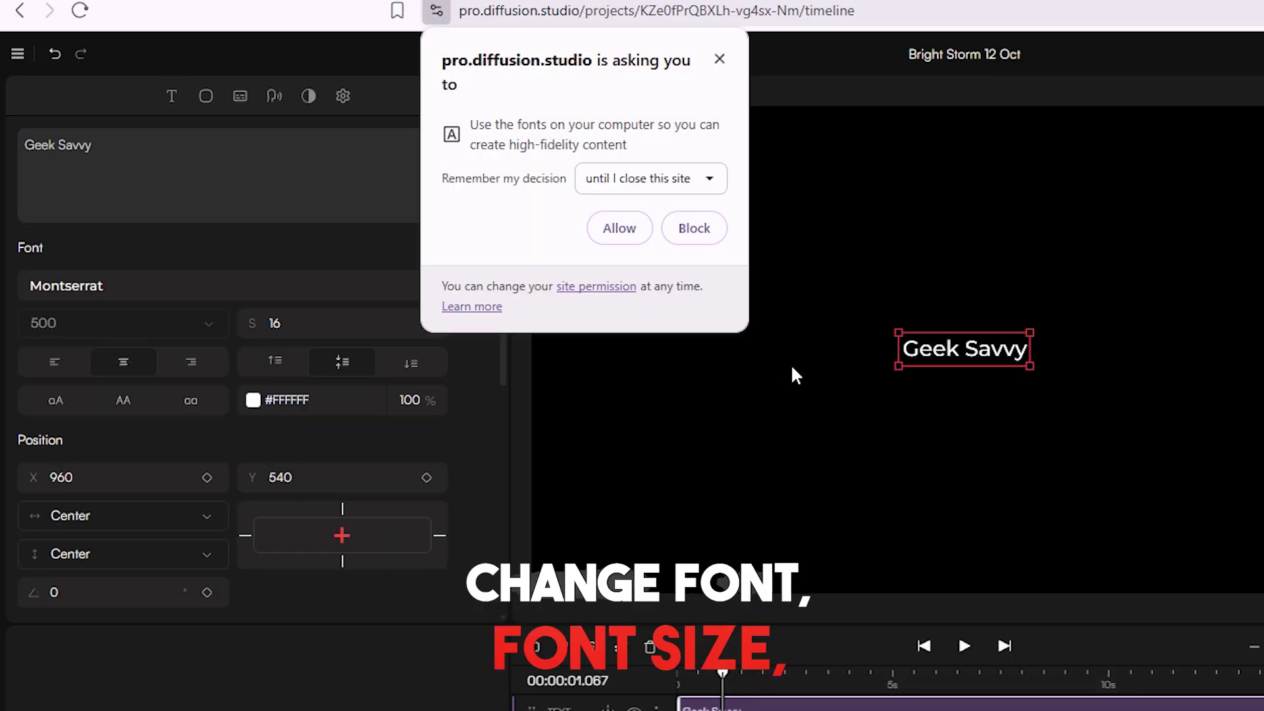
left_click(632, 219)
Step: Make the title weight 800 and size 92, and try a dark red colour
left_click(162, 333)
left_click(95, 474)
left_click(200, 330)
left_click(129, 591)
left_click_drag(252, 322, 334, 320)
left_click(253, 399)
left_click(305, 524)
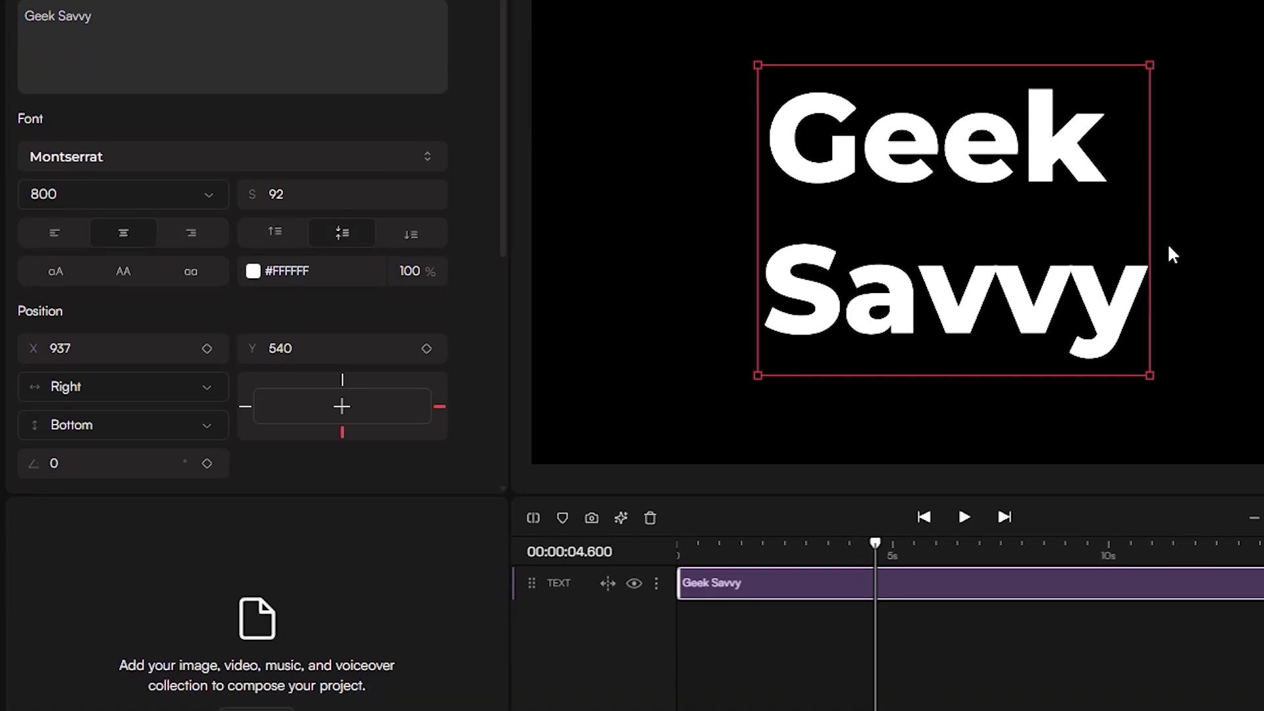
Step: Import siren.png, place it on the timeline, and open the clip's smart actions
left_click(256, 664)
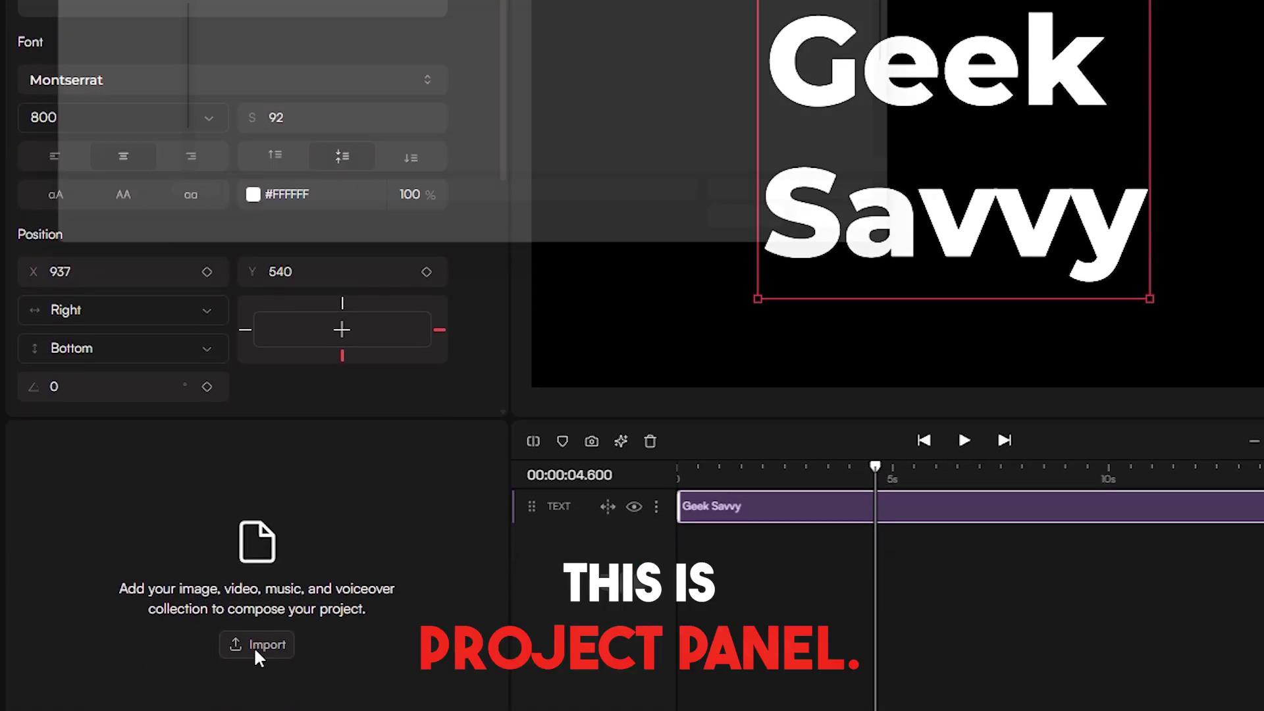
left_click(658, 69)
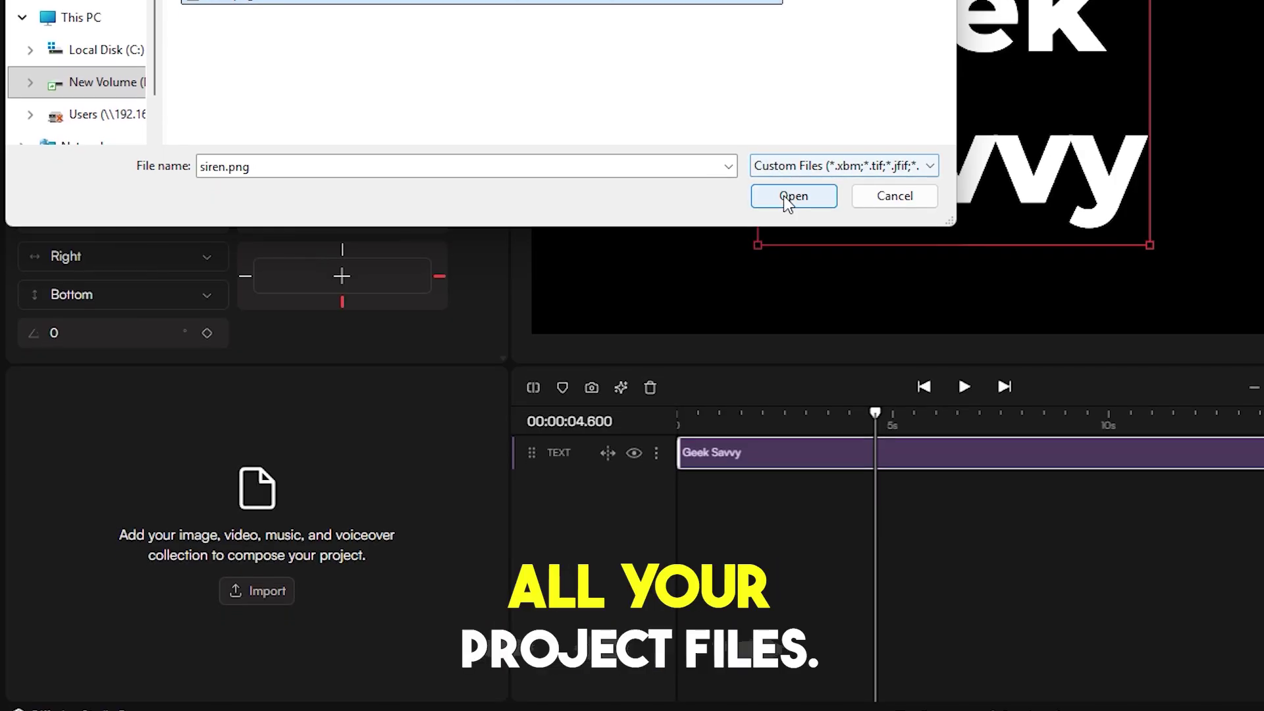
left_click(793, 196)
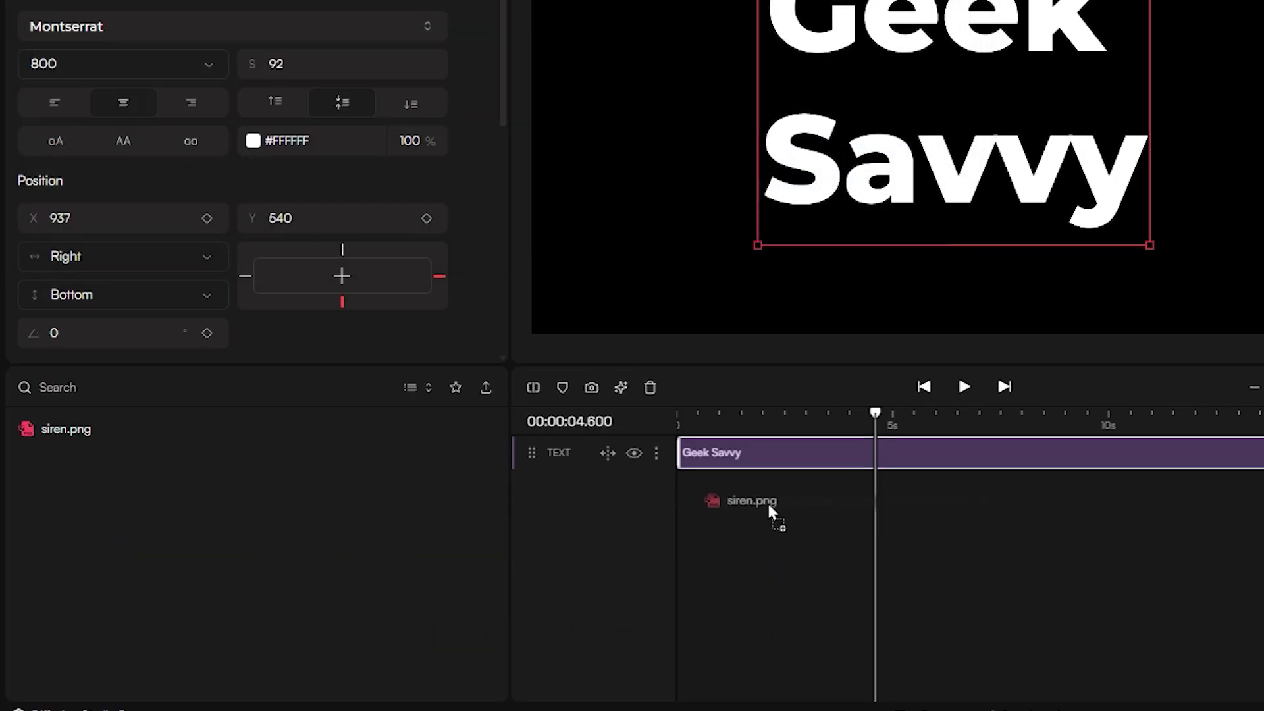
left_click_drag(771, 506, 765, 511)
left_click(866, 480)
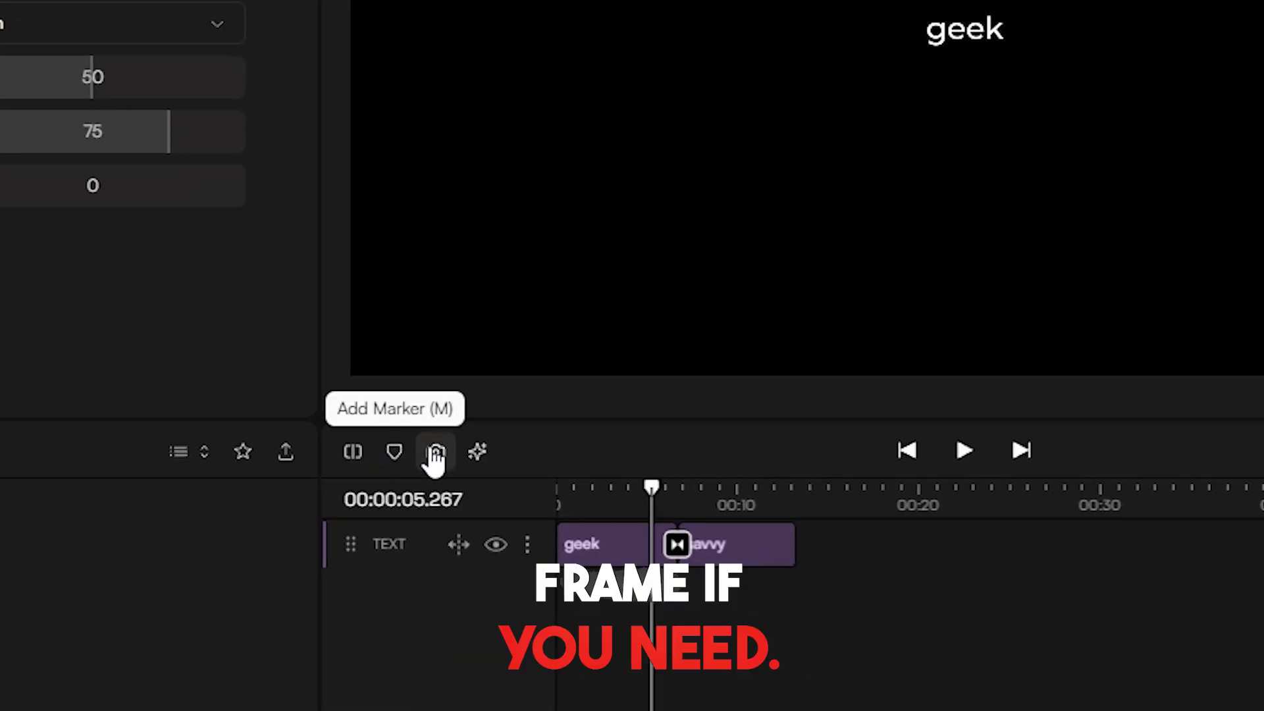
left_click(477, 451)
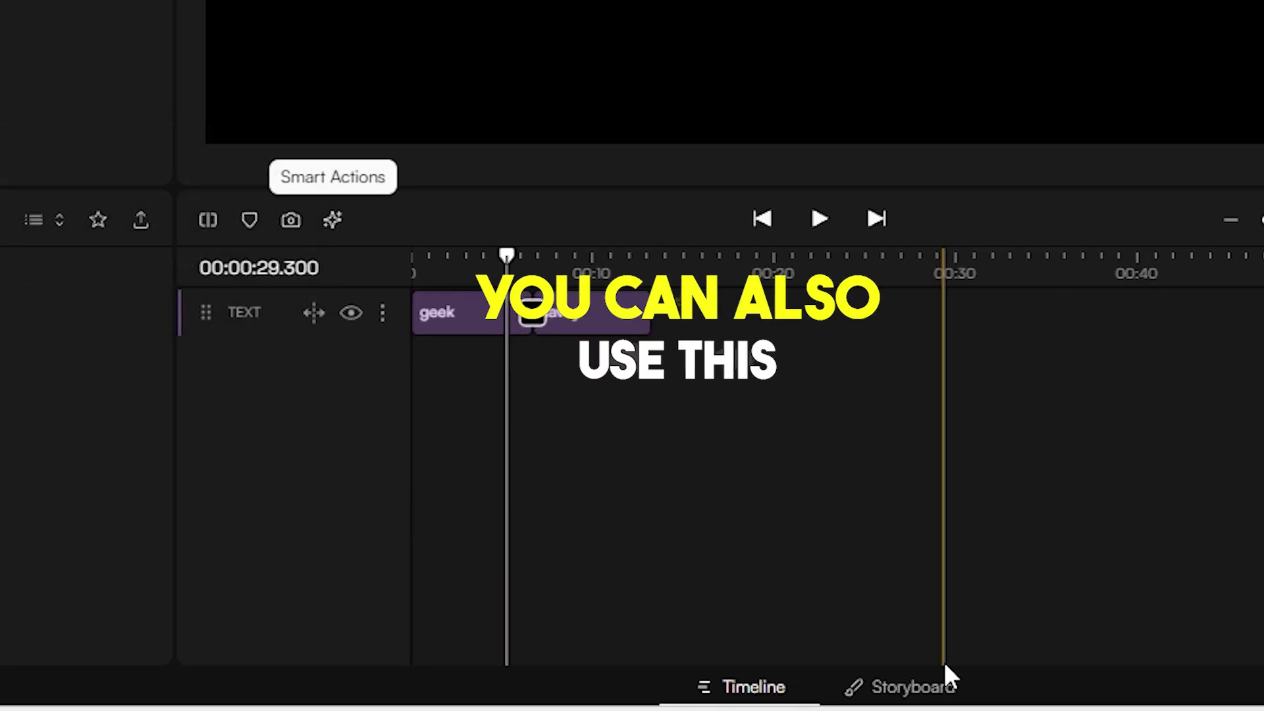
Step: Browse the Storyboard's image and video generation models, then return to the timeline
left_click(882, 688)
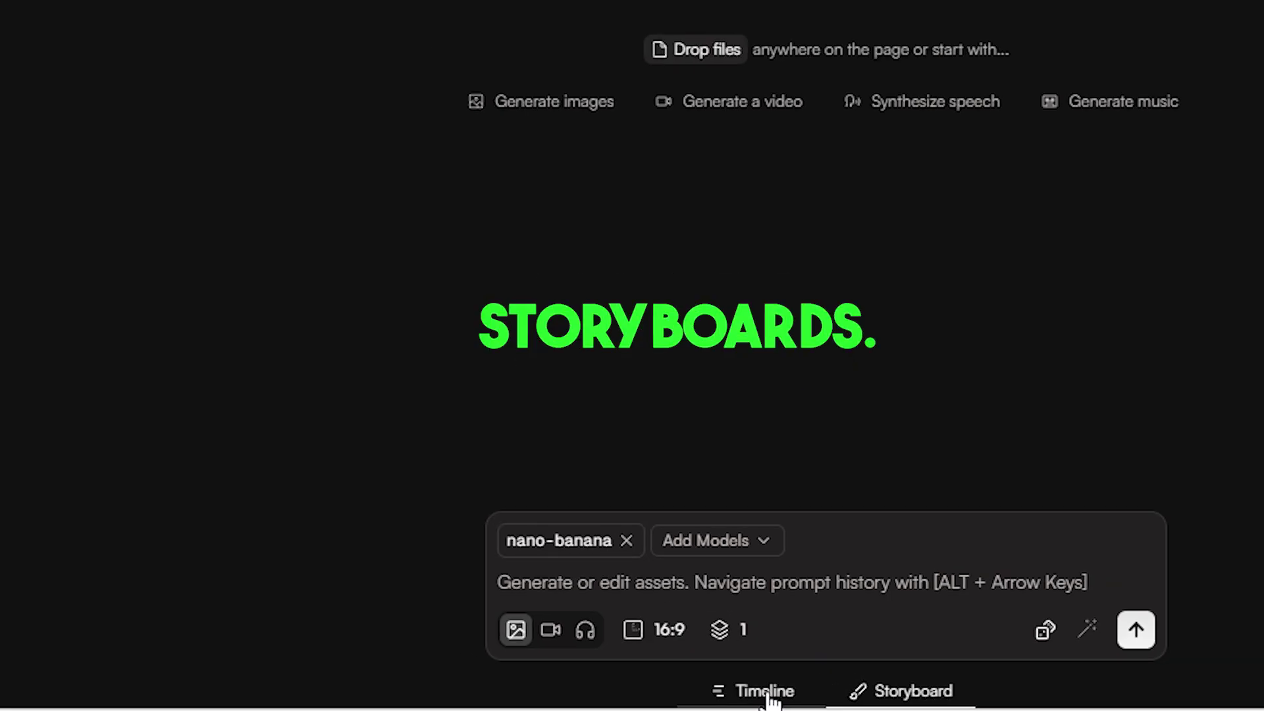
left_click(704, 528)
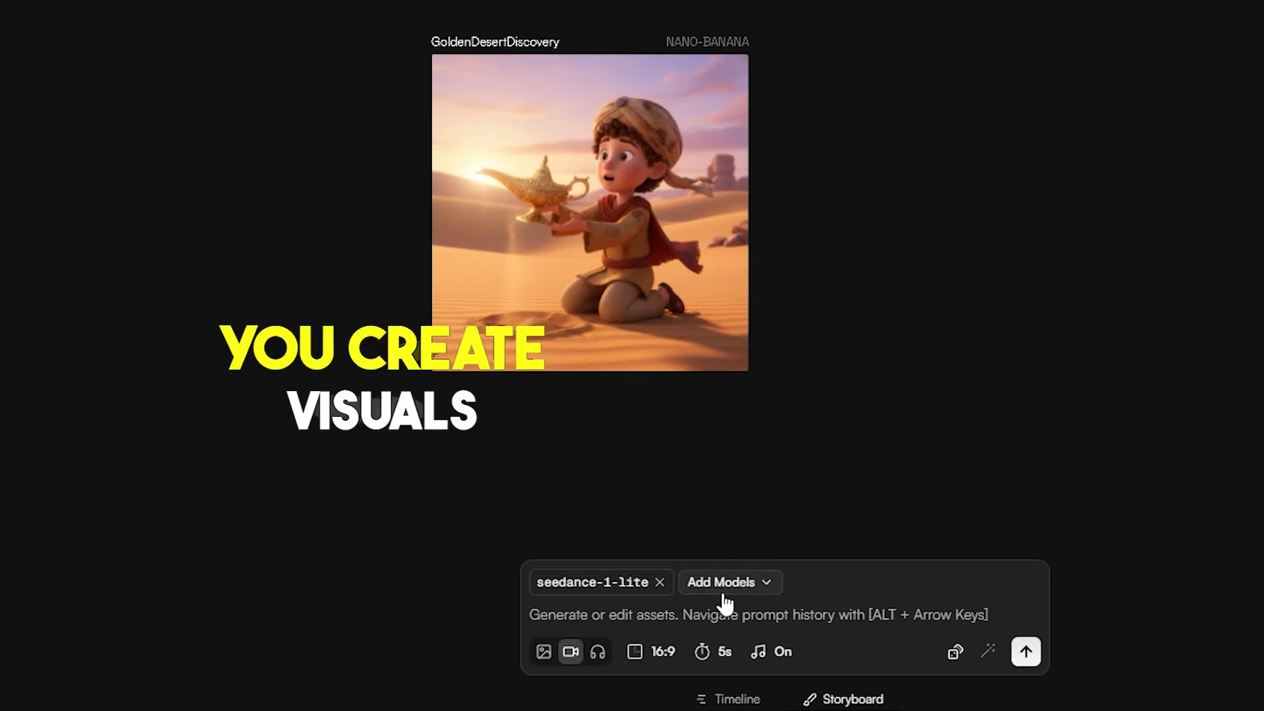
left_click(722, 590)
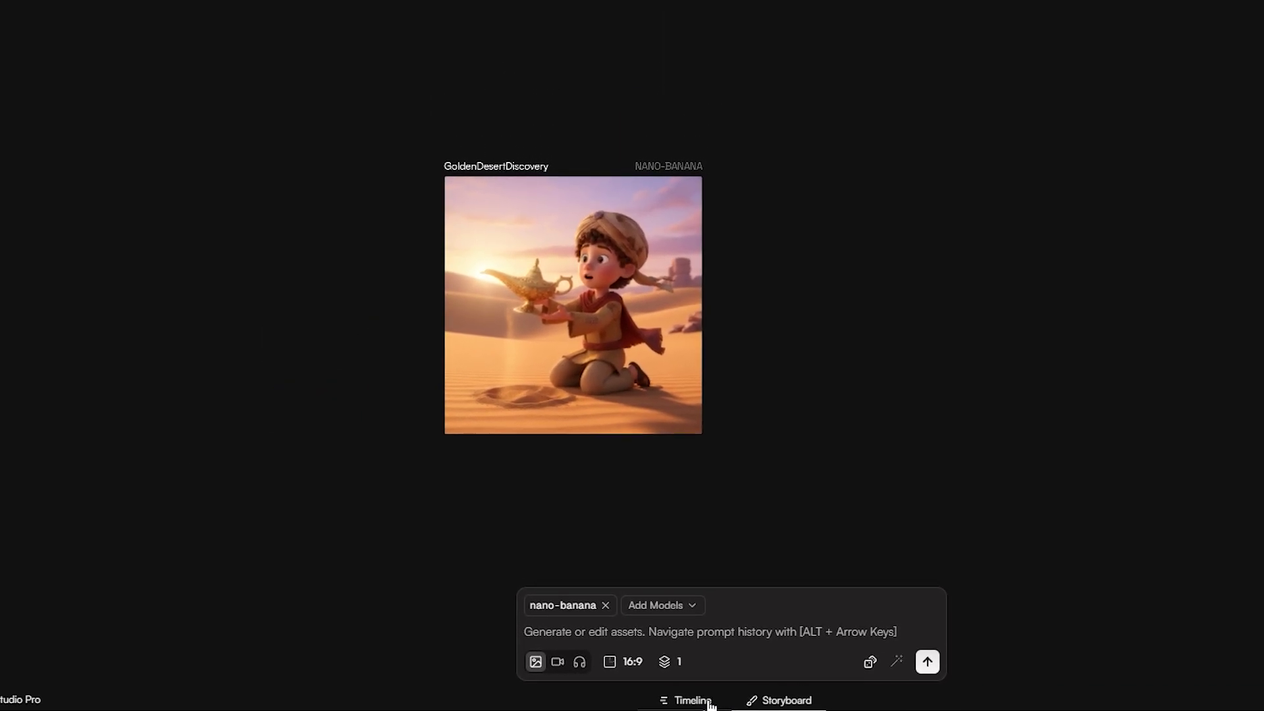
left_click(727, 703)
left_click(522, 461)
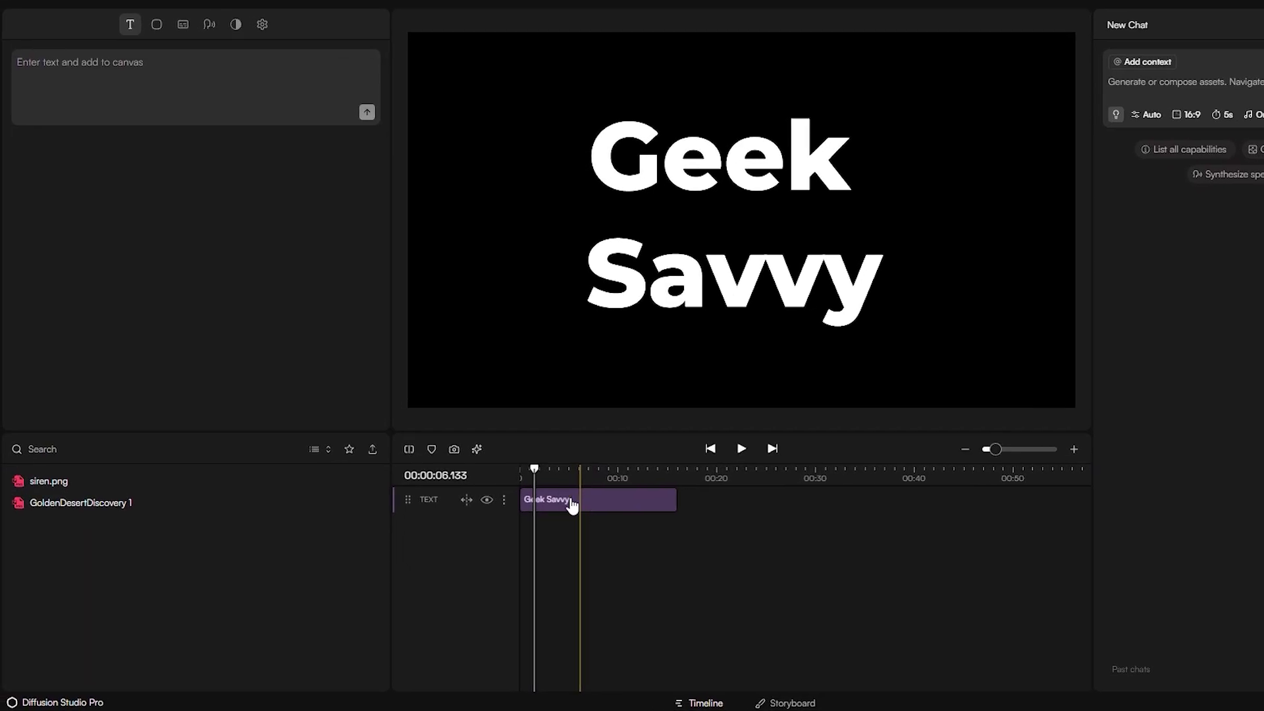
Step: Place GoldenDesertDiscovery 1 on the timeline and browse its filter effects and mask shapes
left_click_drag(602, 522, 507, 504)
left_click(674, 507)
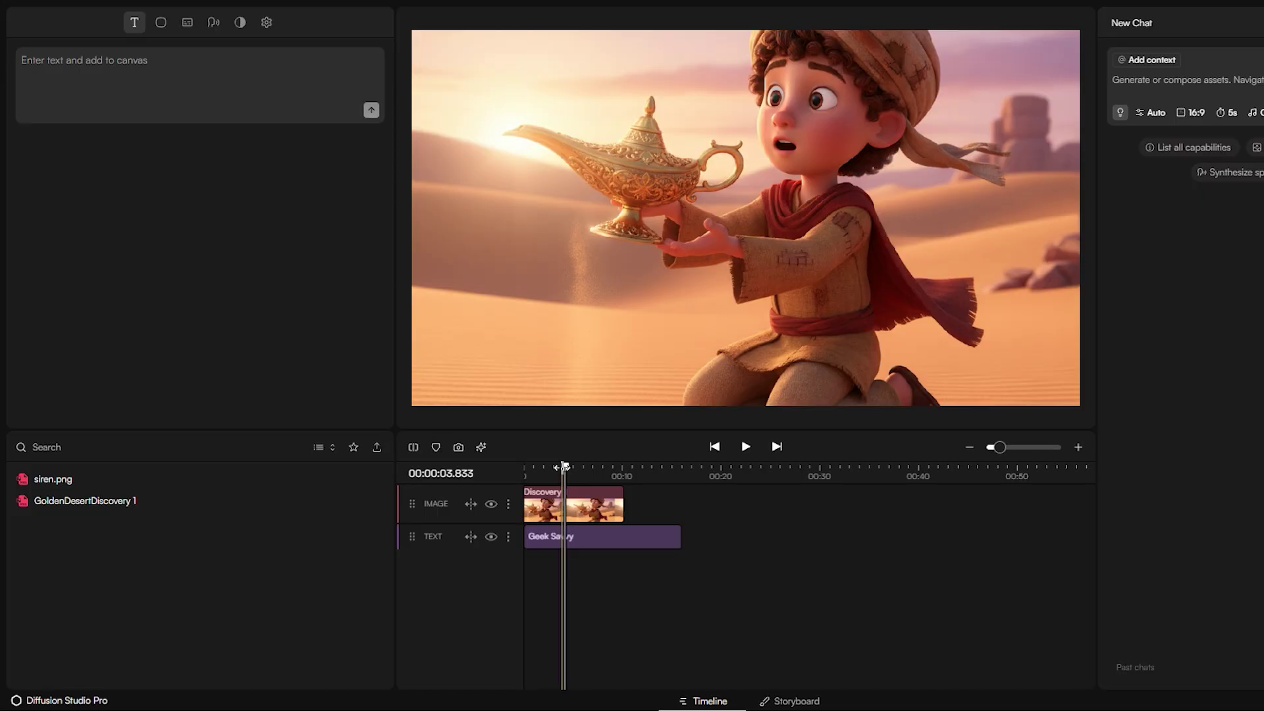
left_click(580, 509)
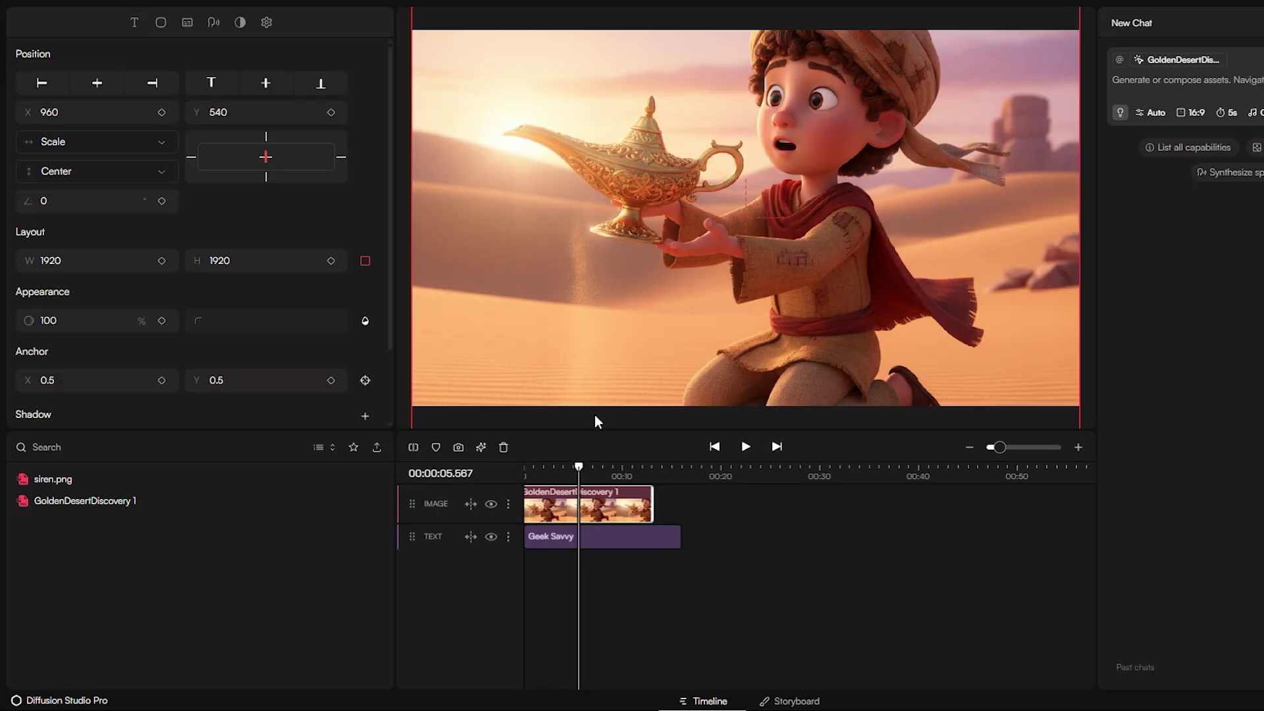
left_click_drag(389, 211, 397, 285)
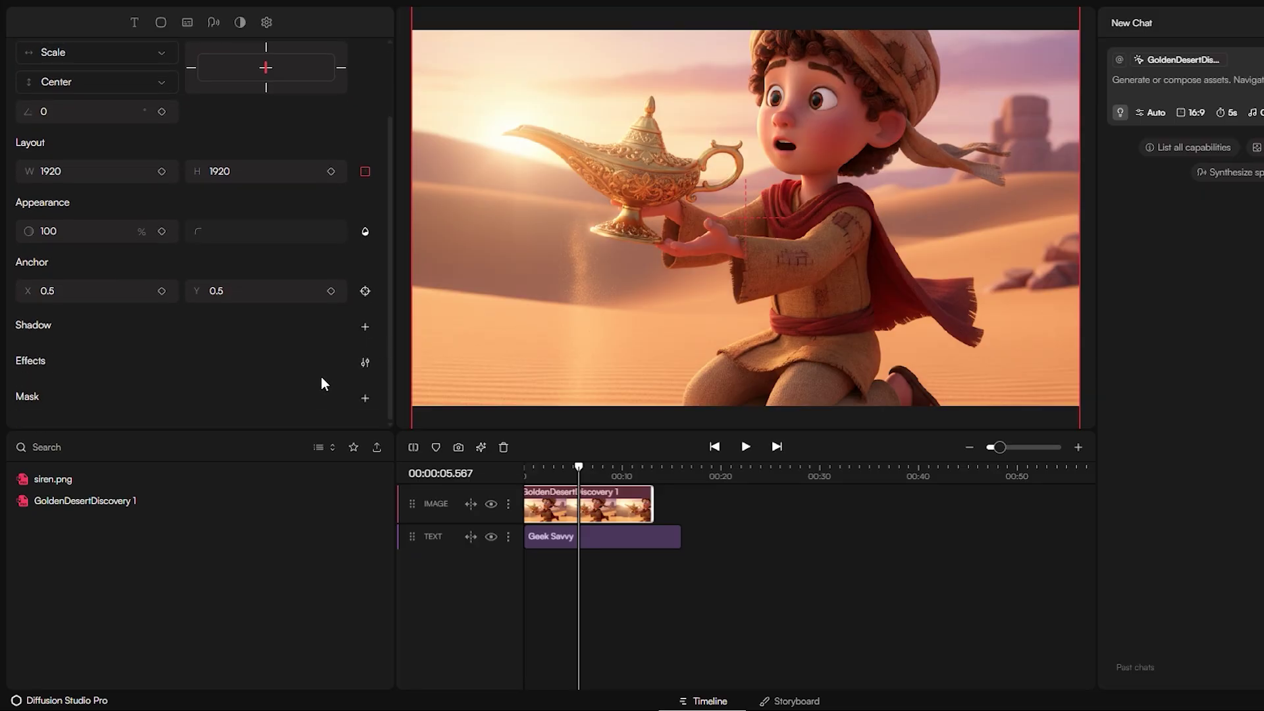
left_click(365, 365)
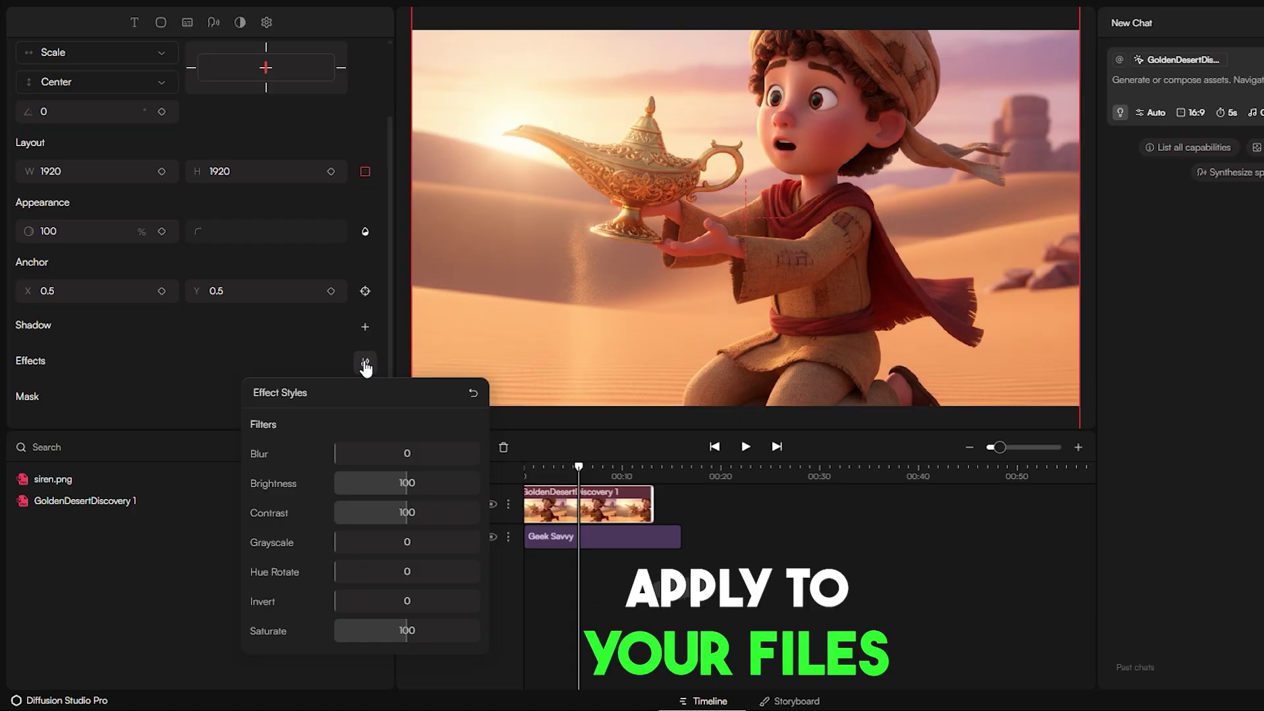
left_click(366, 366)
left_click(365, 399)
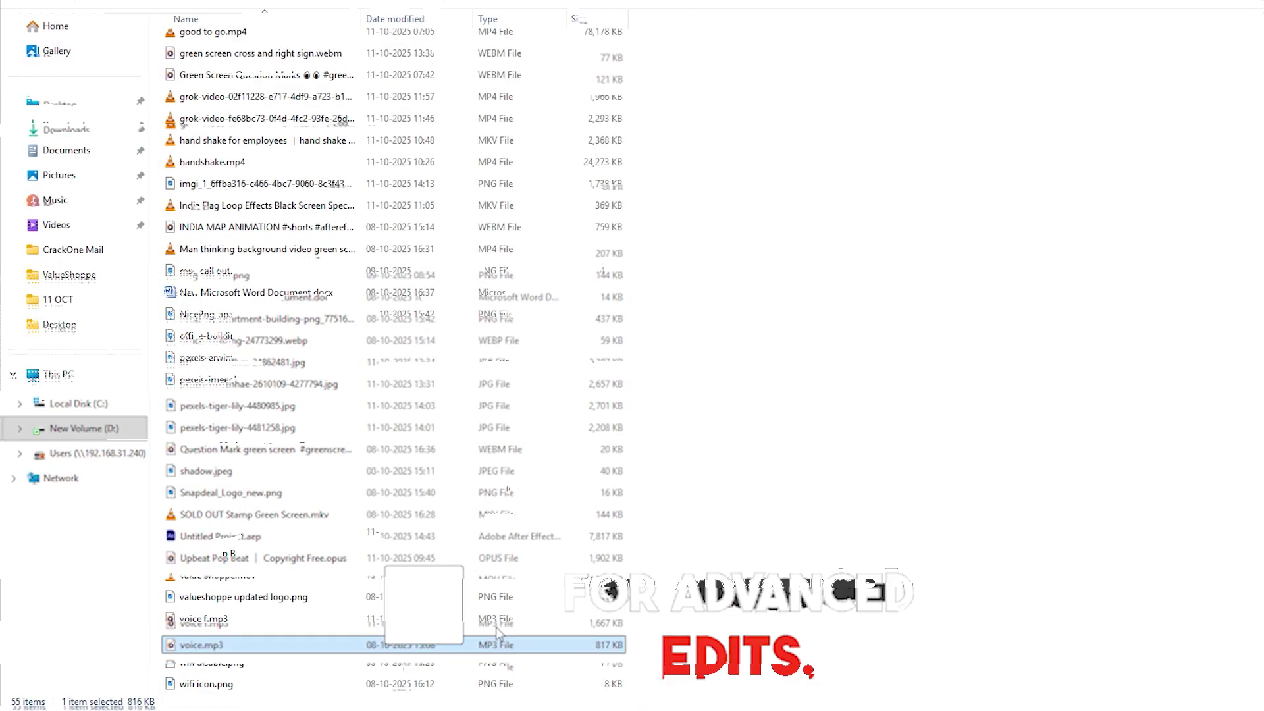
Step: Add voice.mp3 to the assets and timeline, starting at 0:00
left_click_drag(617, 652, 268, 634)
left_click_drag(77, 525, 566, 500)
left_click_drag(642, 519, 593, 512)
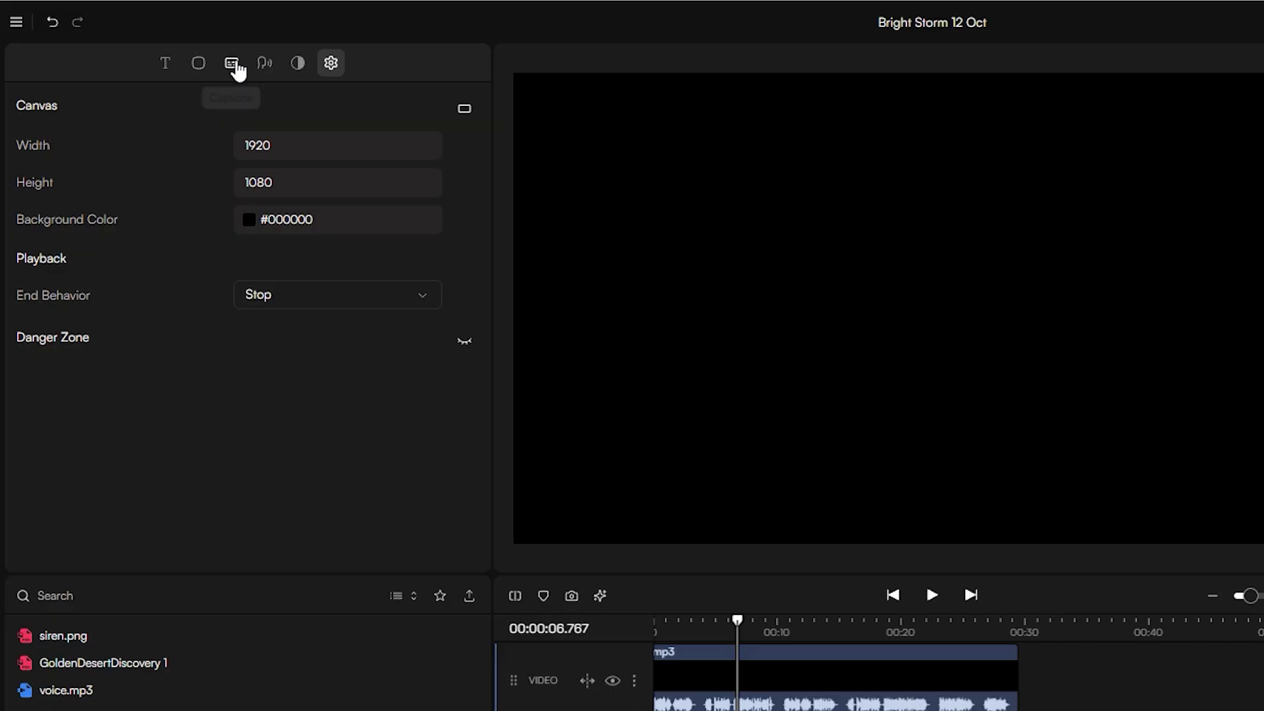
Step: Transcribe the composition into captions, checking the available transcription models
left_click(234, 64)
left_click(251, 350)
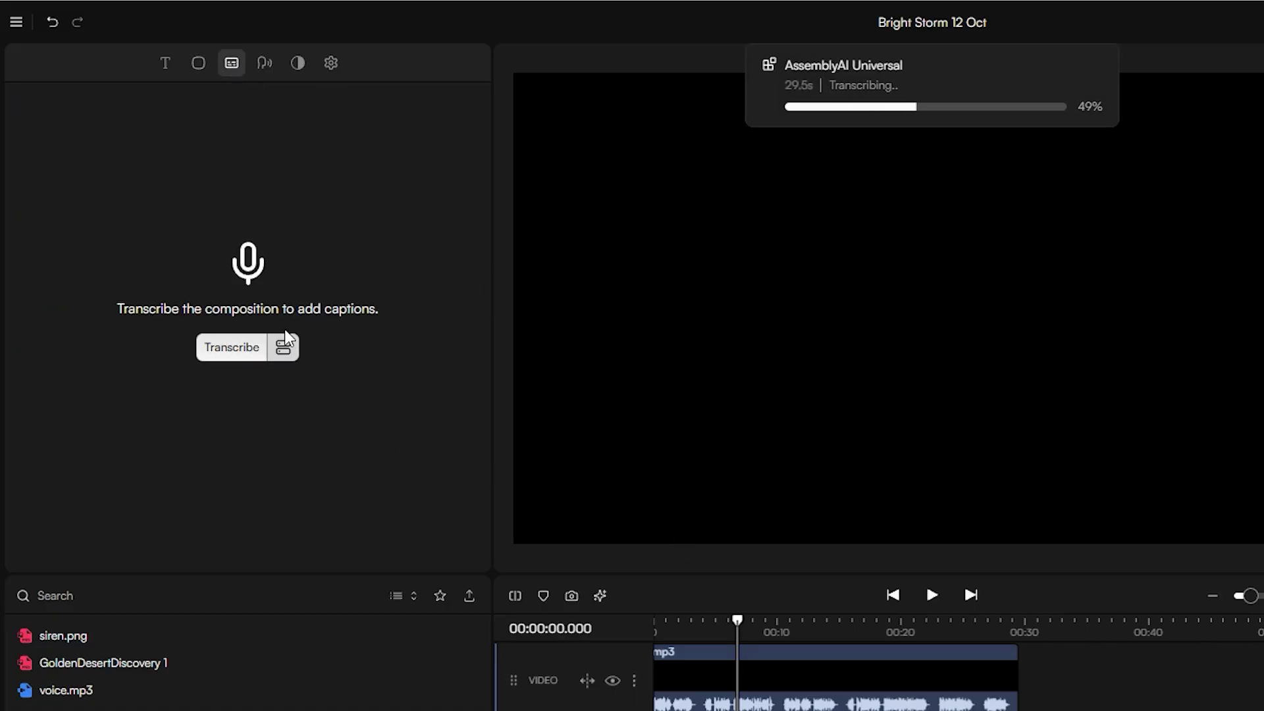
left_click(284, 349)
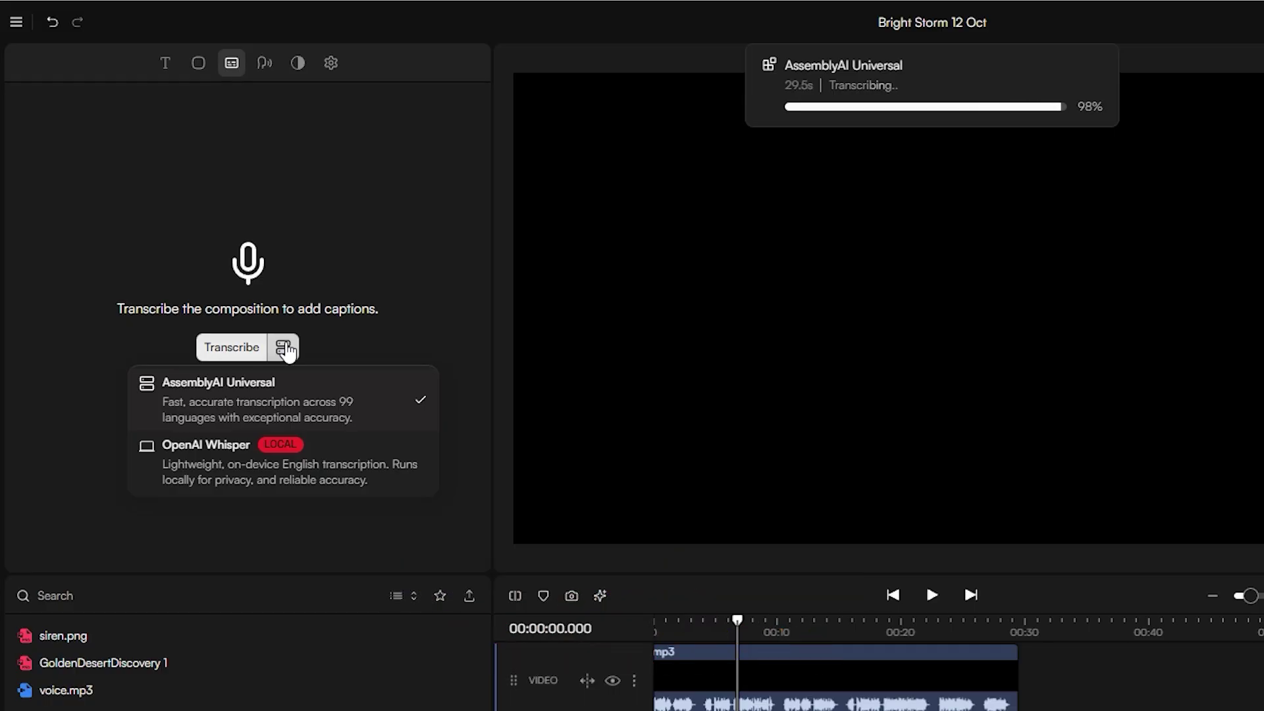
left_click(285, 349)
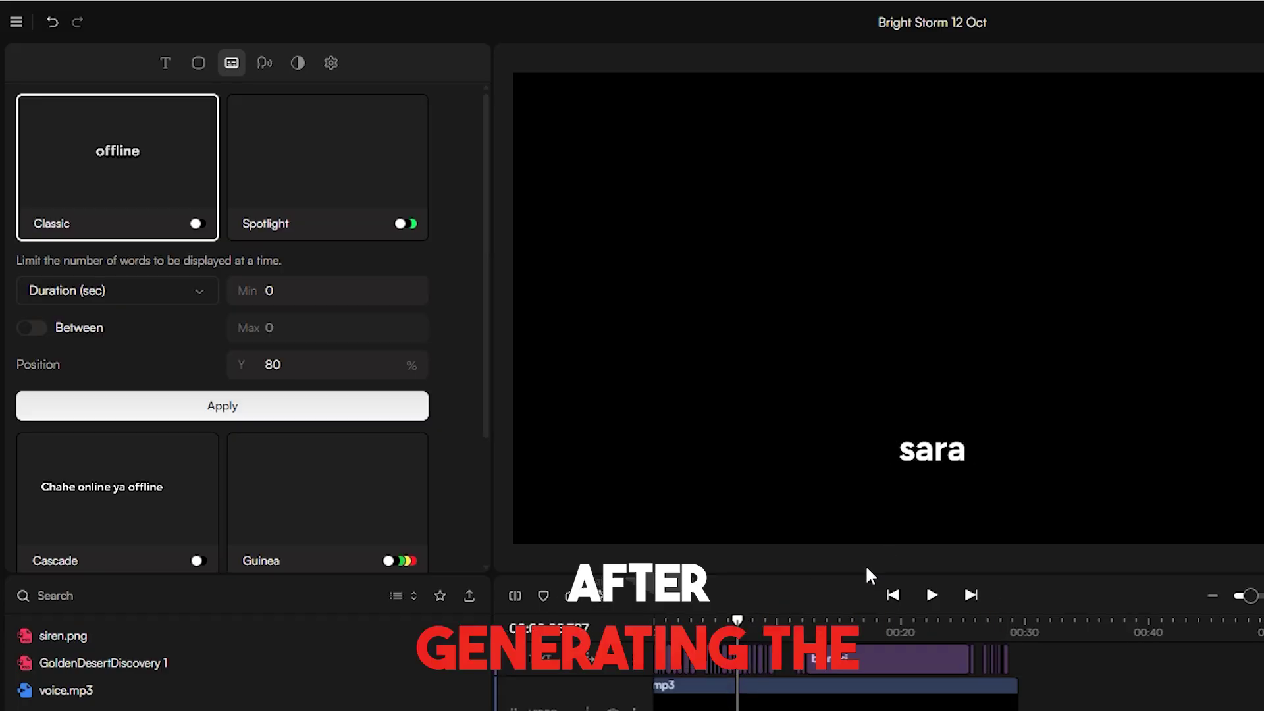
Step: Apply the Guinea caption style and play from the start to preview it
left_click_drag(737, 619, 540, 490)
left_click_drag(485, 392, 474, 485)
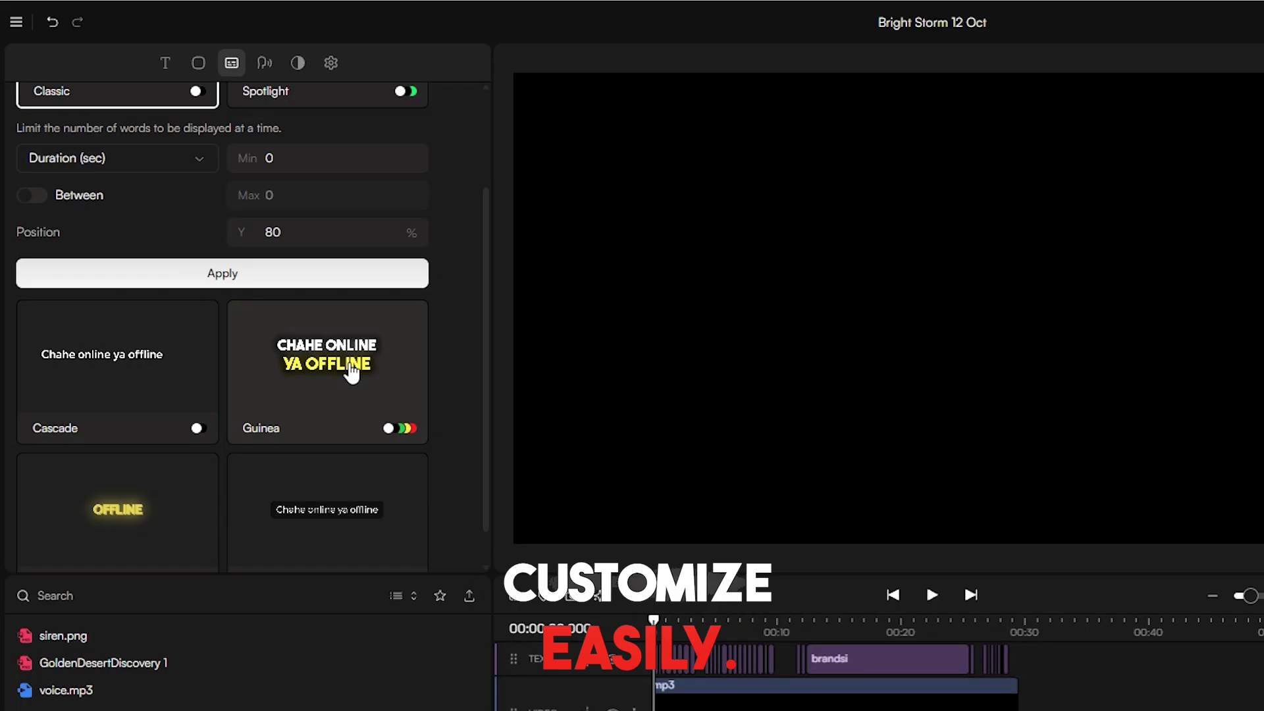
left_click(352, 372)
key("space")
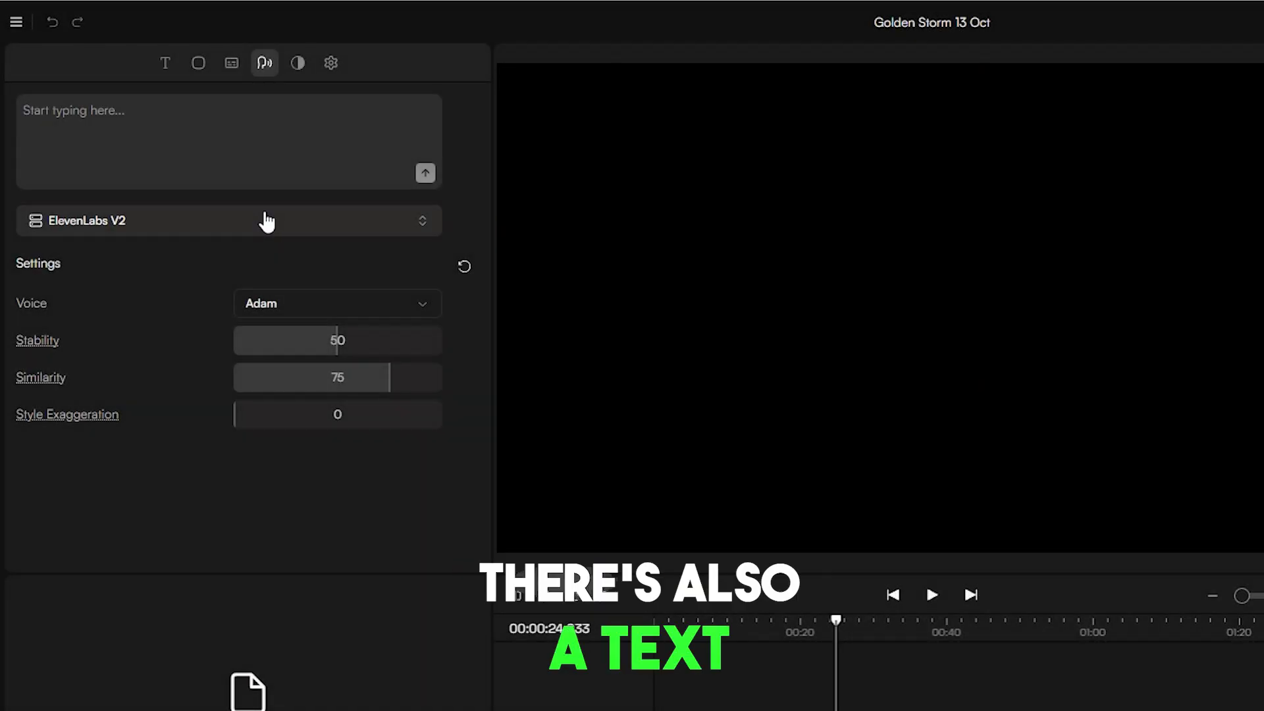
Step: Keep ElevenLabs V2 as the speech model and preview the Glinda voice
left_click(266, 222)
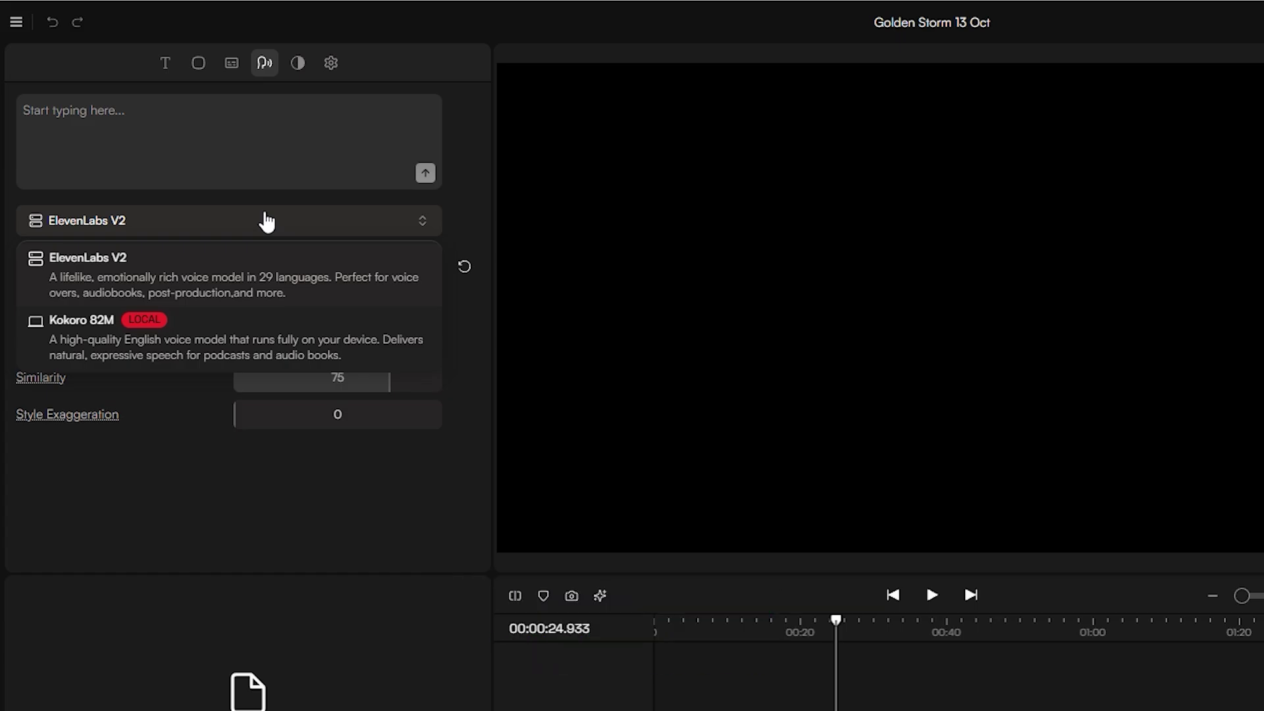
left_click(289, 253)
left_click(305, 300)
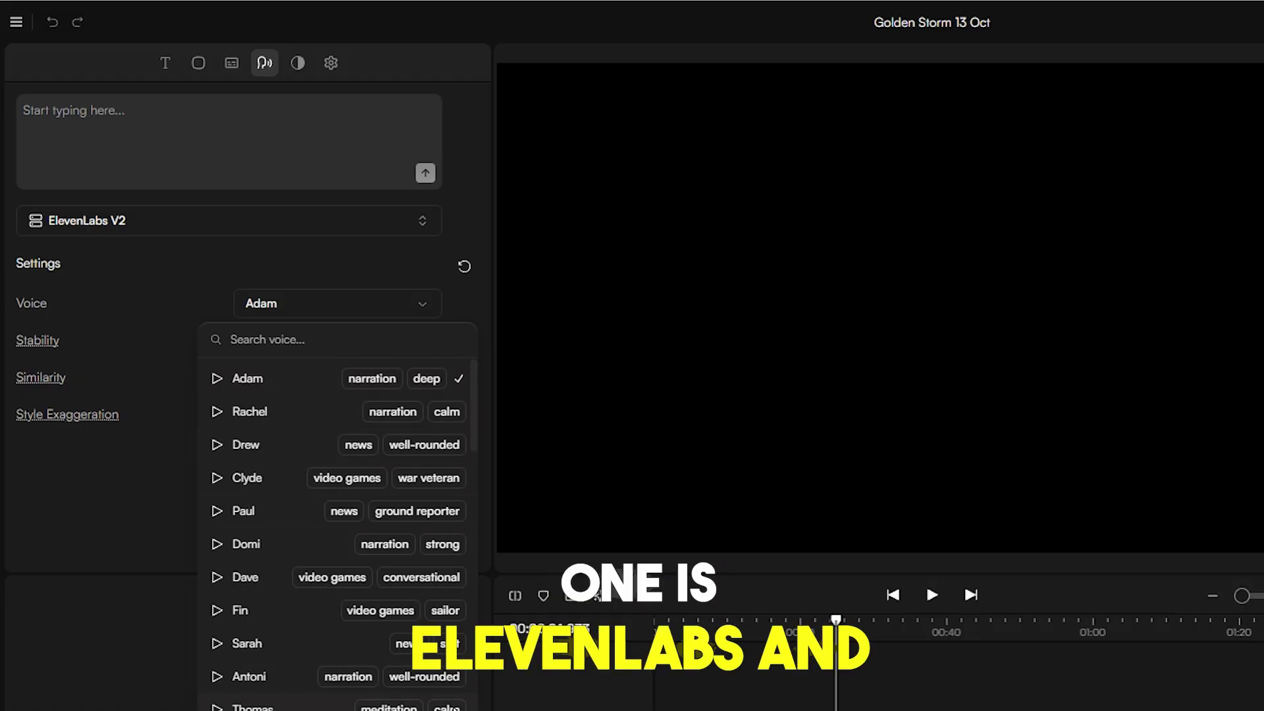
left_click_drag(472, 454, 493, 709)
scroll(266, 695, "down", 1)
left_click(216, 648)
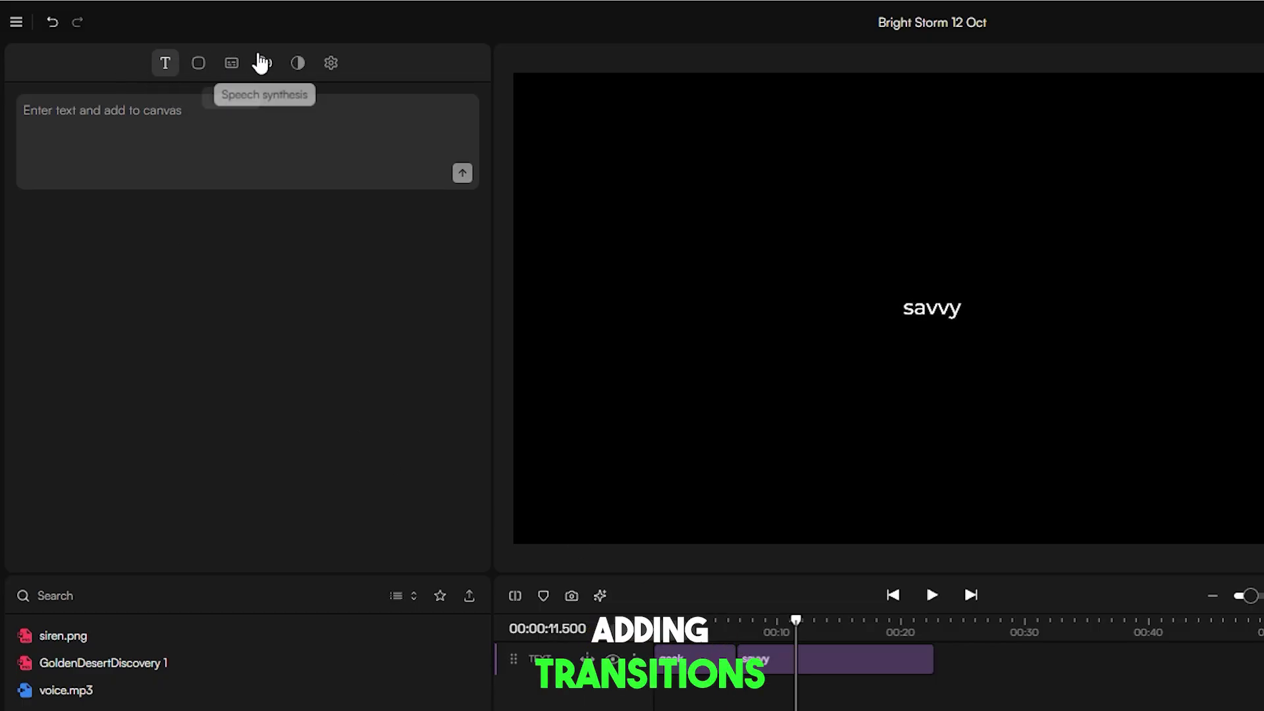
Step: Add Fade to black between the geek and savvy clips and play it back
left_click(235, 64)
left_click(266, 64)
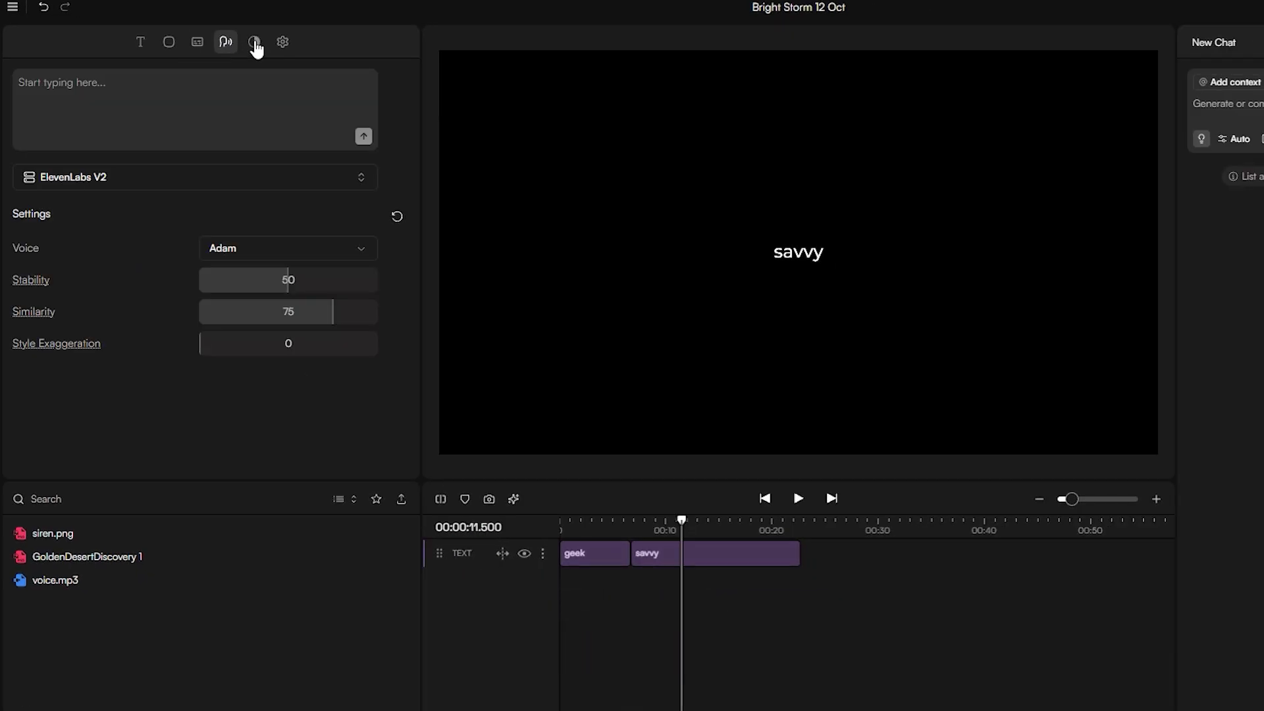
left_click(300, 64)
mouse_move(260, 142)
left_mouse_down()
mouse_move(617, 590)
mouse_move(623, 556)
left_mouse_up()
left_click(625, 520)
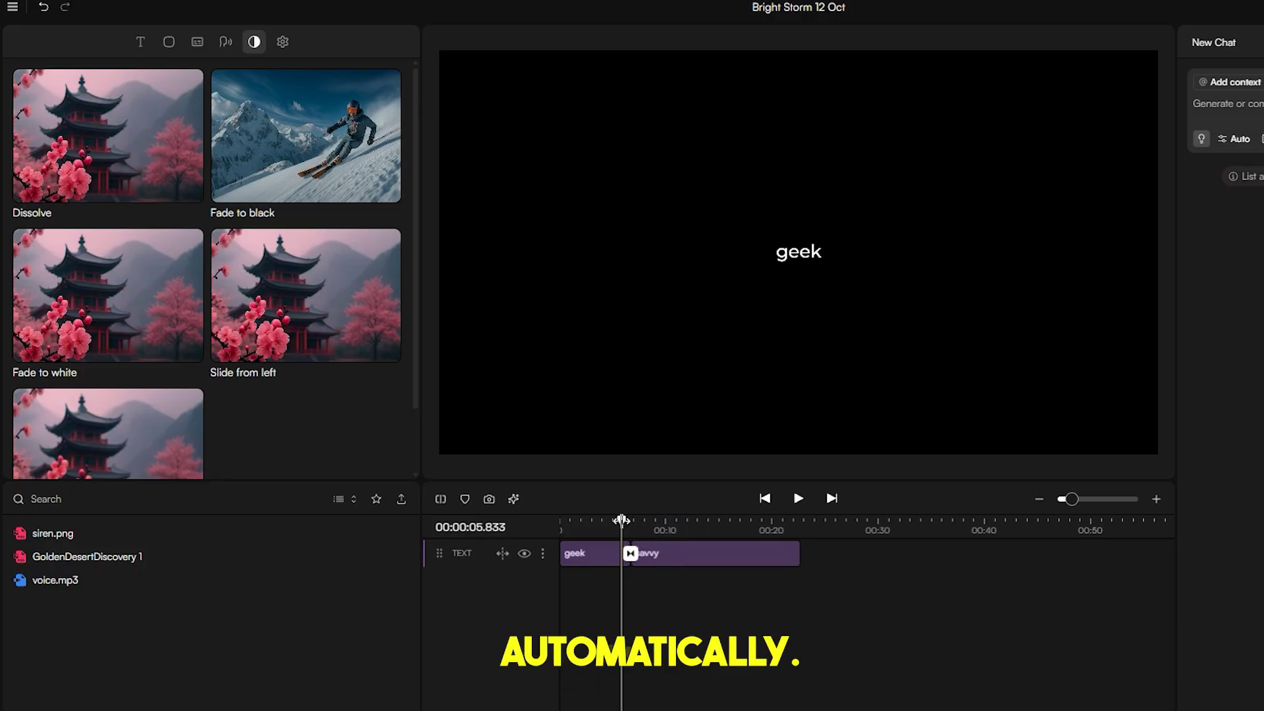
key("space")
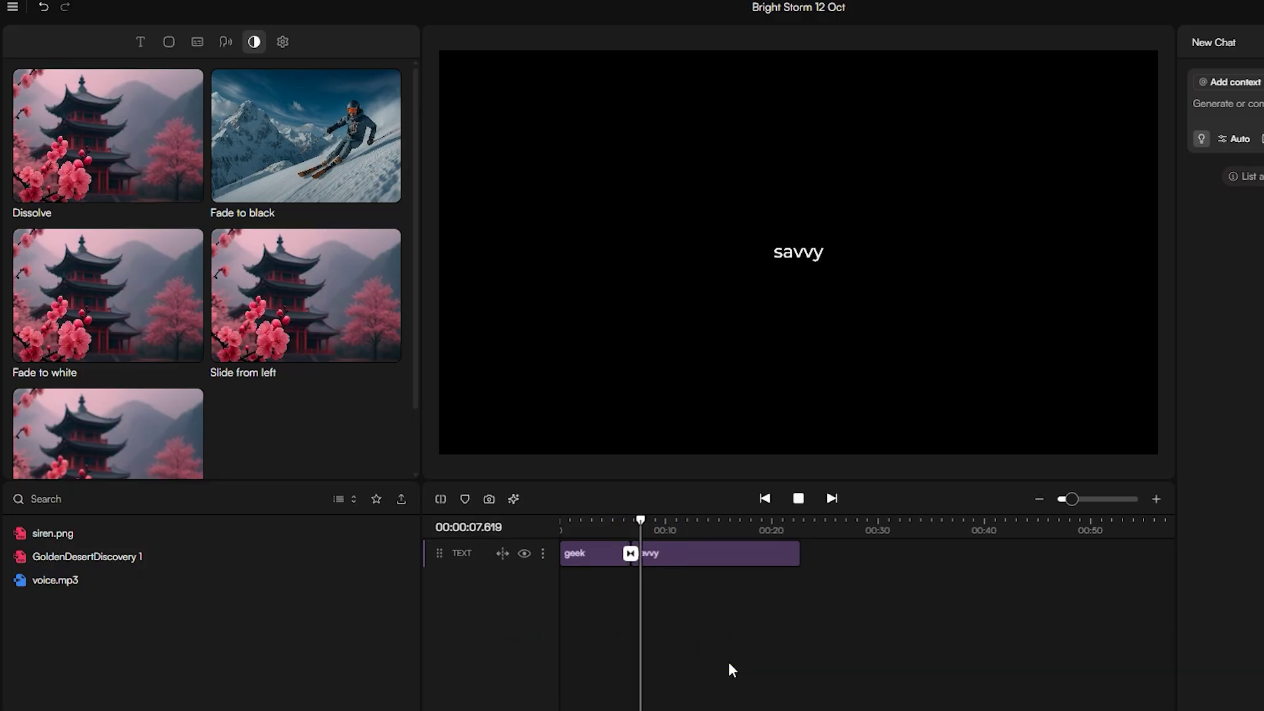
key("space")
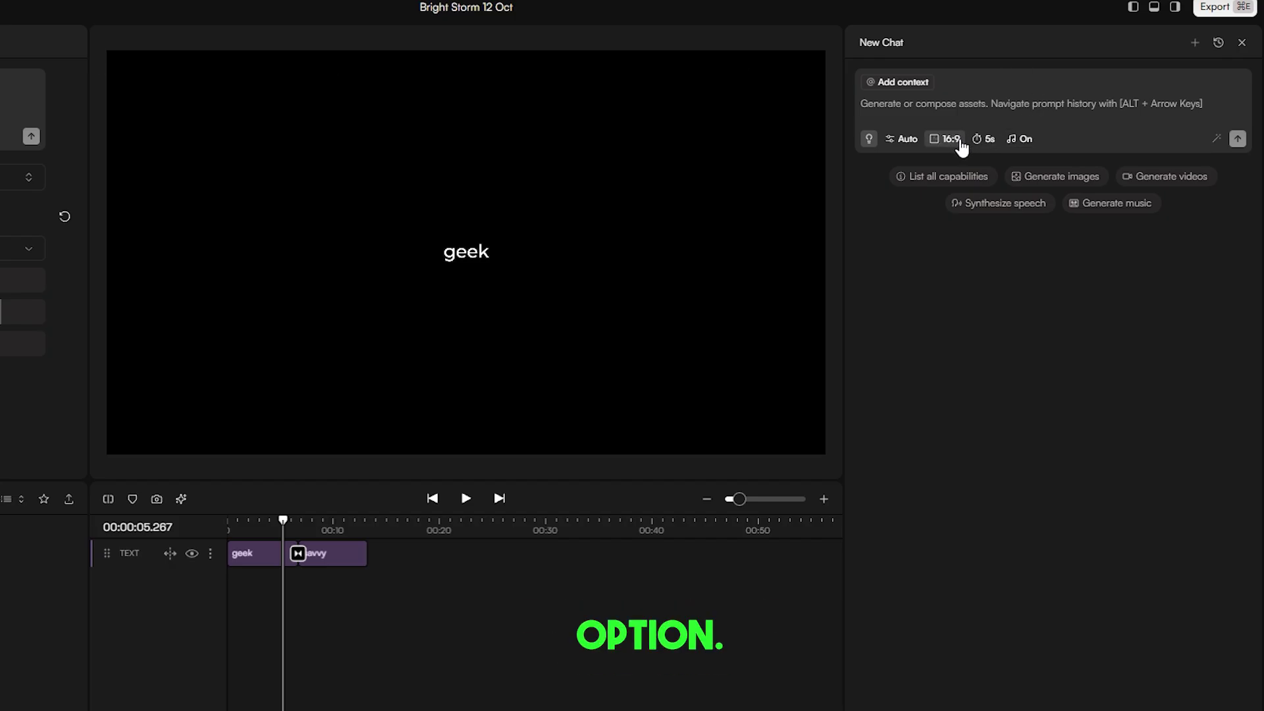
Step: Check the chat panel's AI models, then open Export Settings (h.264, MP4, 1080p, 30 fps)
left_click(895, 140)
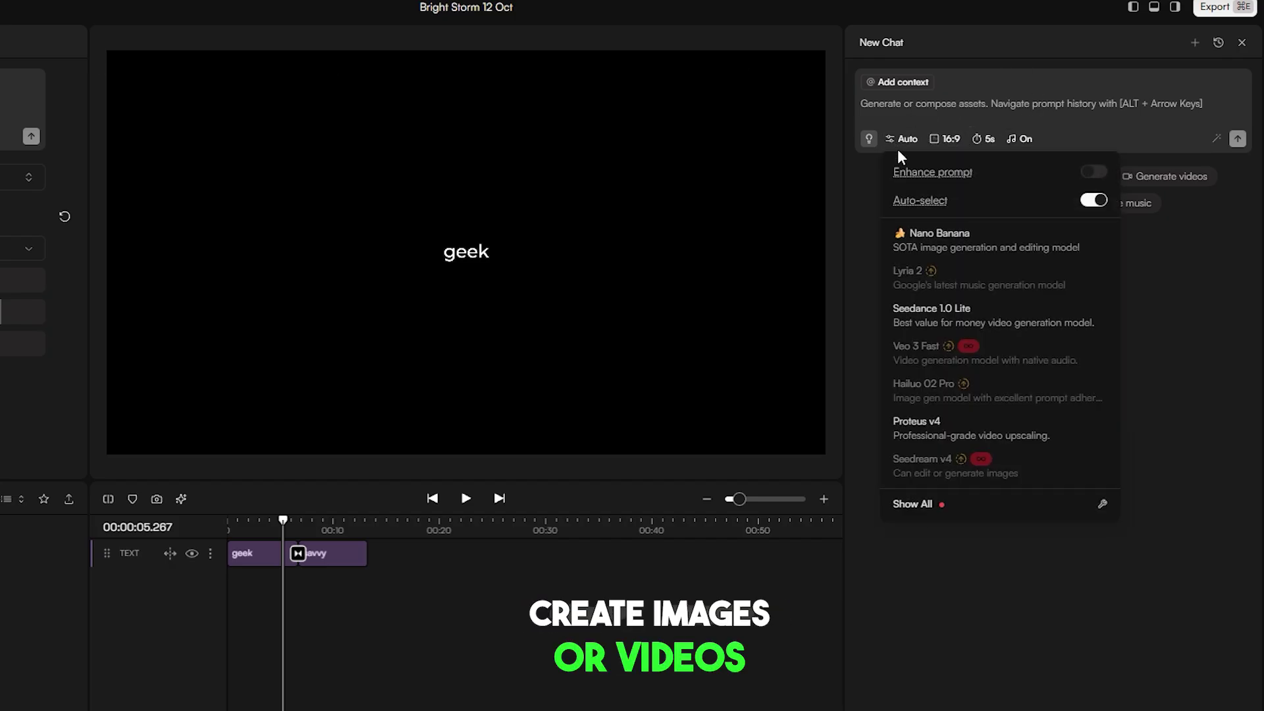
left_click(1039, 598)
left_click(1212, 8)
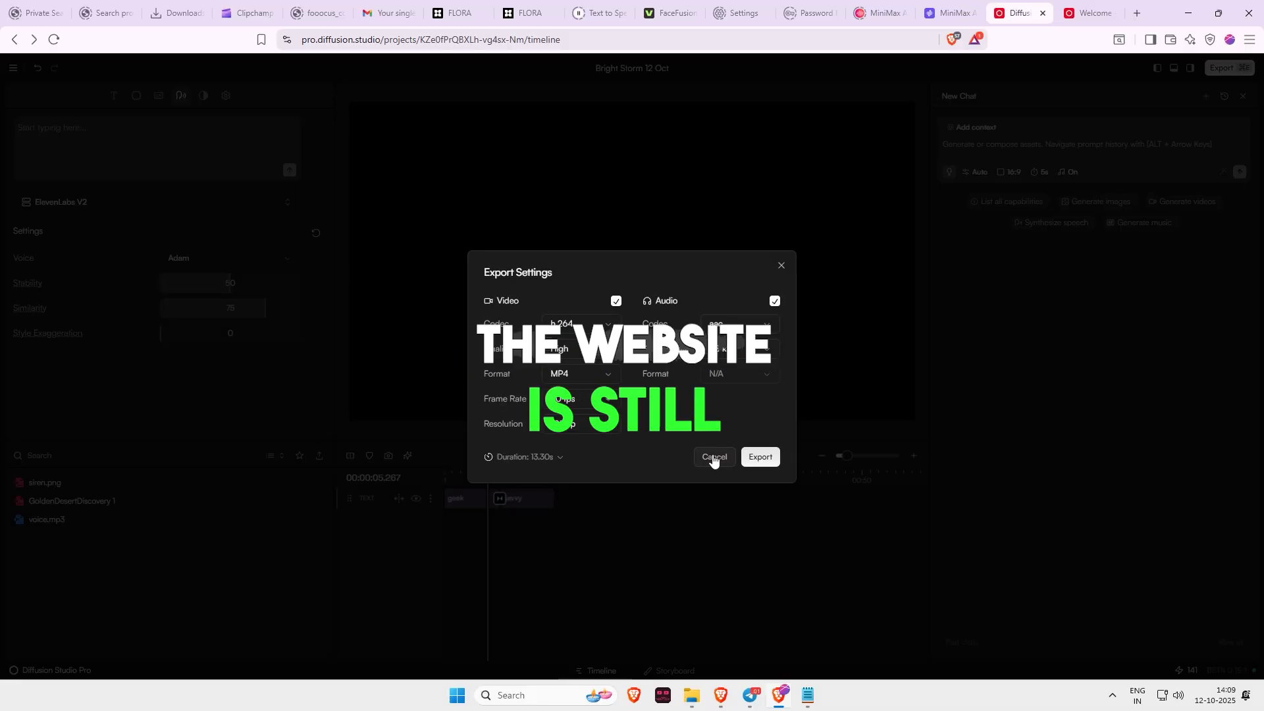
Step: Cancel the Export Settings dialog to return to the Bright Storm 12 Oct timeline without exporting
left_click(713, 458)
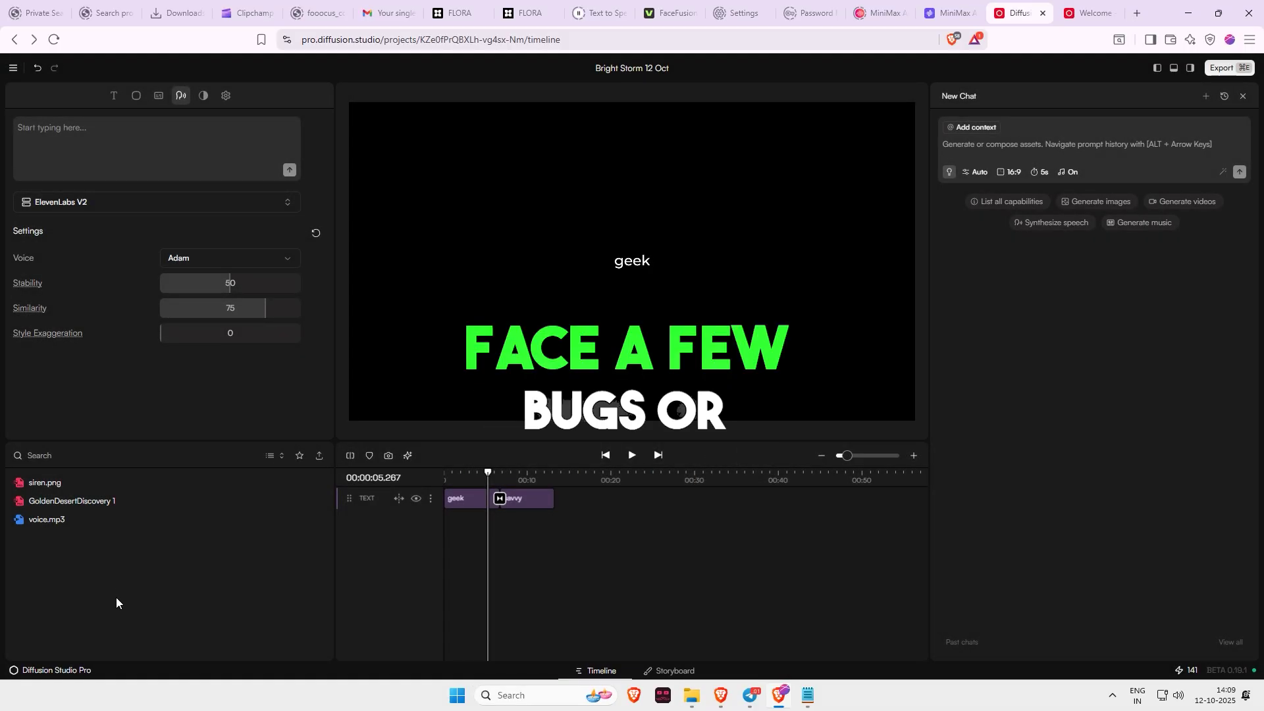